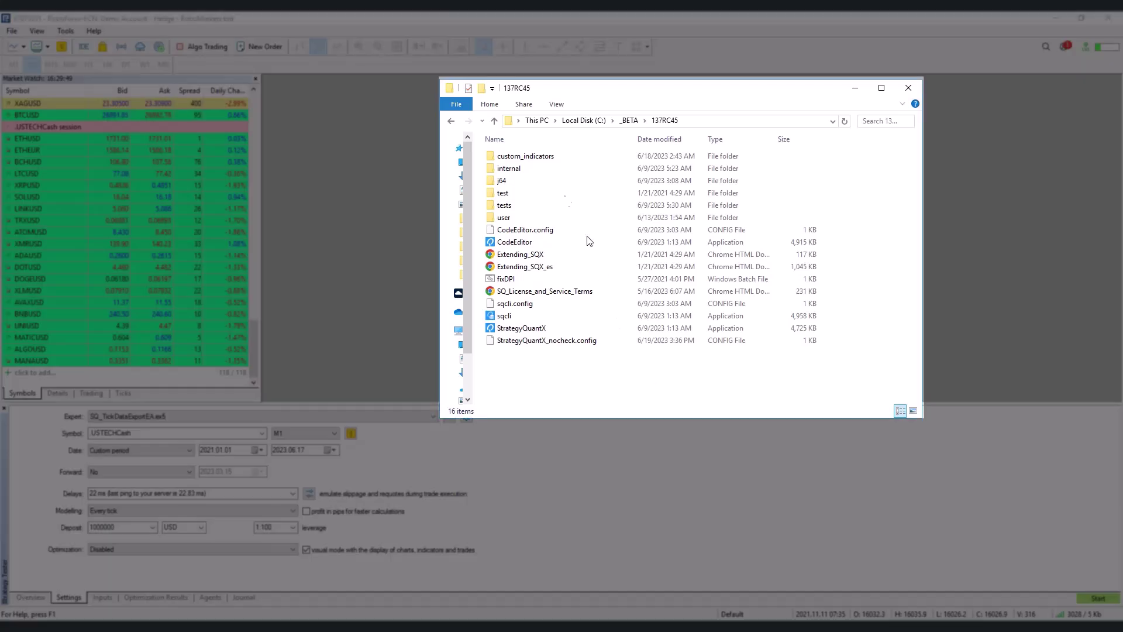
Step: Browse into custom_indicators\MetaTrader5\Experts and select the SQ_TickDataExportEA source file
{"action": "double_click", "coordinate": [537, 156]}
{"action": "double_click", "coordinate": [551, 183]}
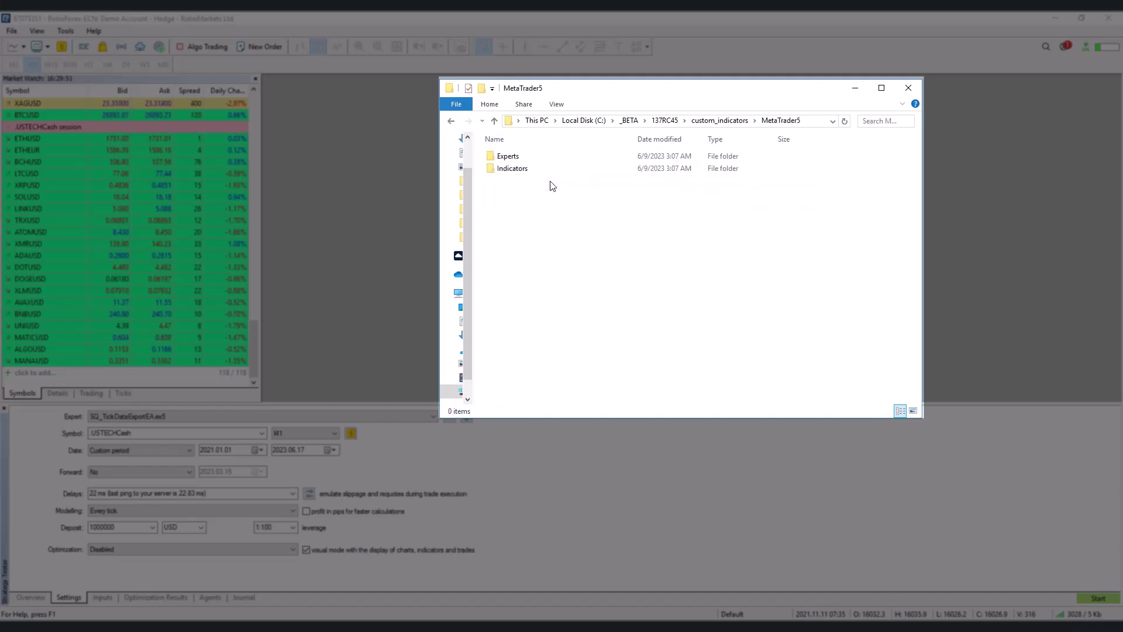
{"action": "double_click", "coordinate": [537, 156]}
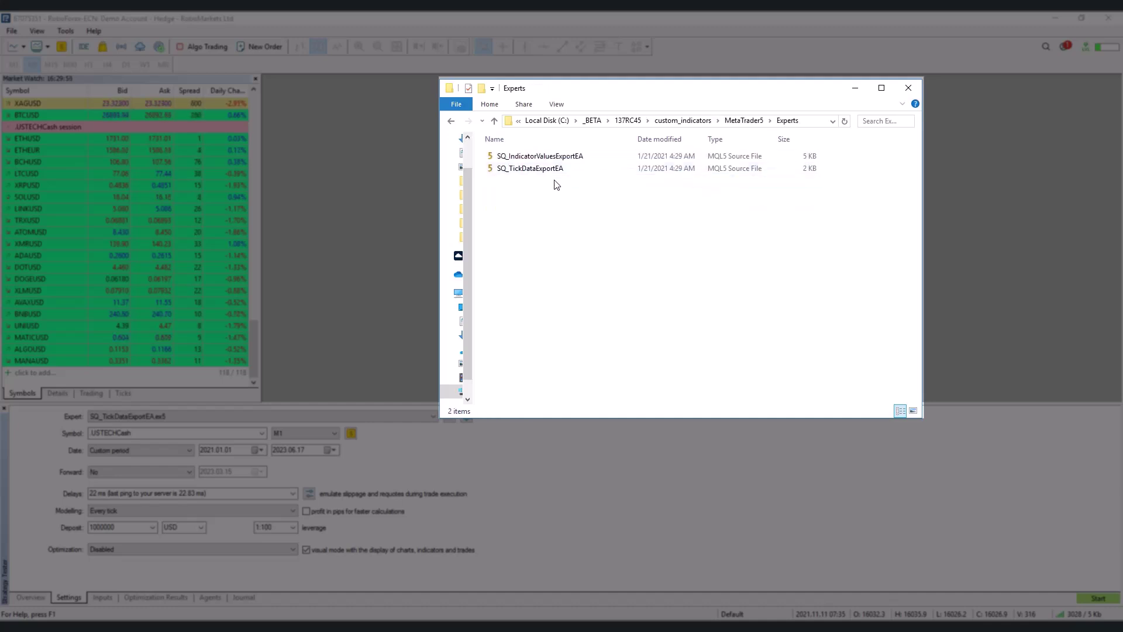
{"action": "left_click", "coordinate": [560, 170]}
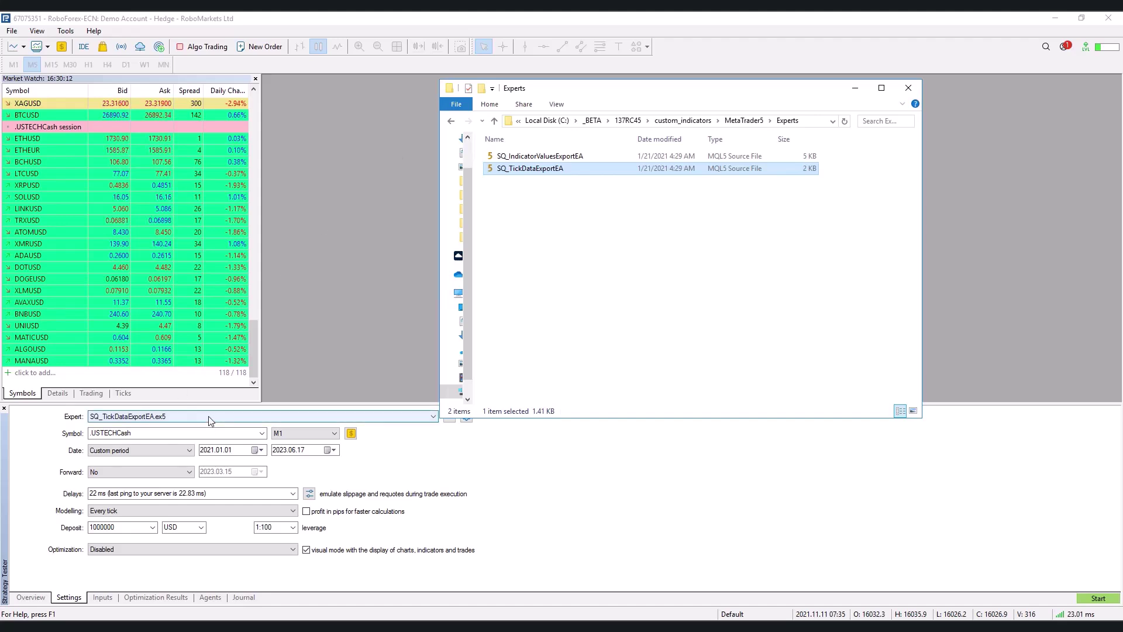
Step: Bring MetaTrader 5 forward and reopen the Strategy Tester panel for SQ_TickDataExportEA.ex5
{"action": "left_click", "coordinate": [392, 443]}
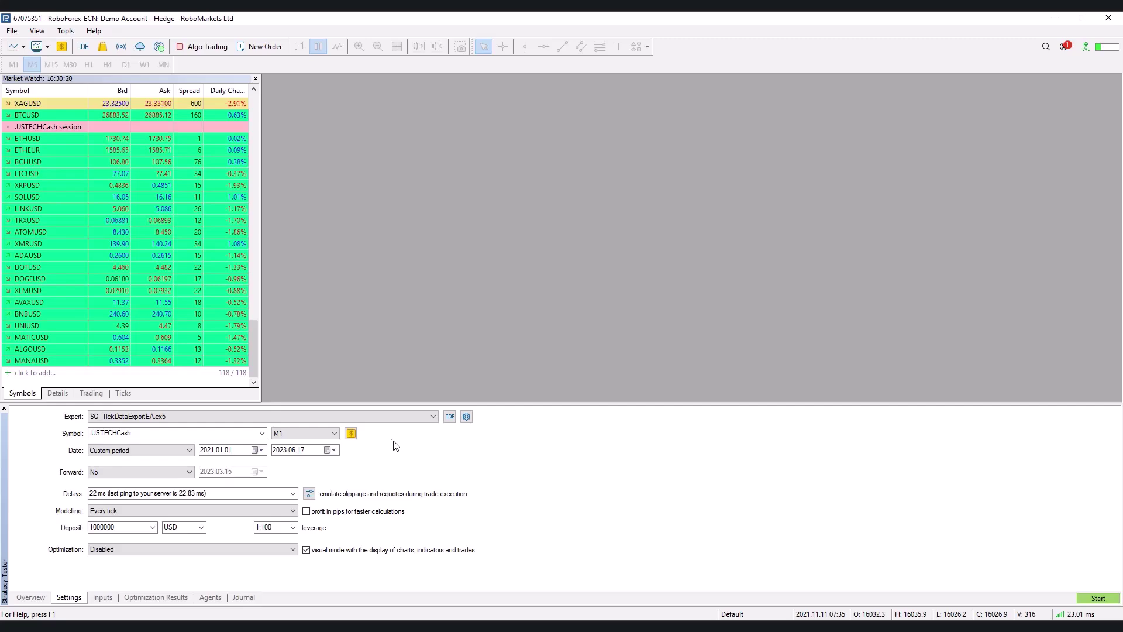
{"action": "key", "text": "ctrl+r"}
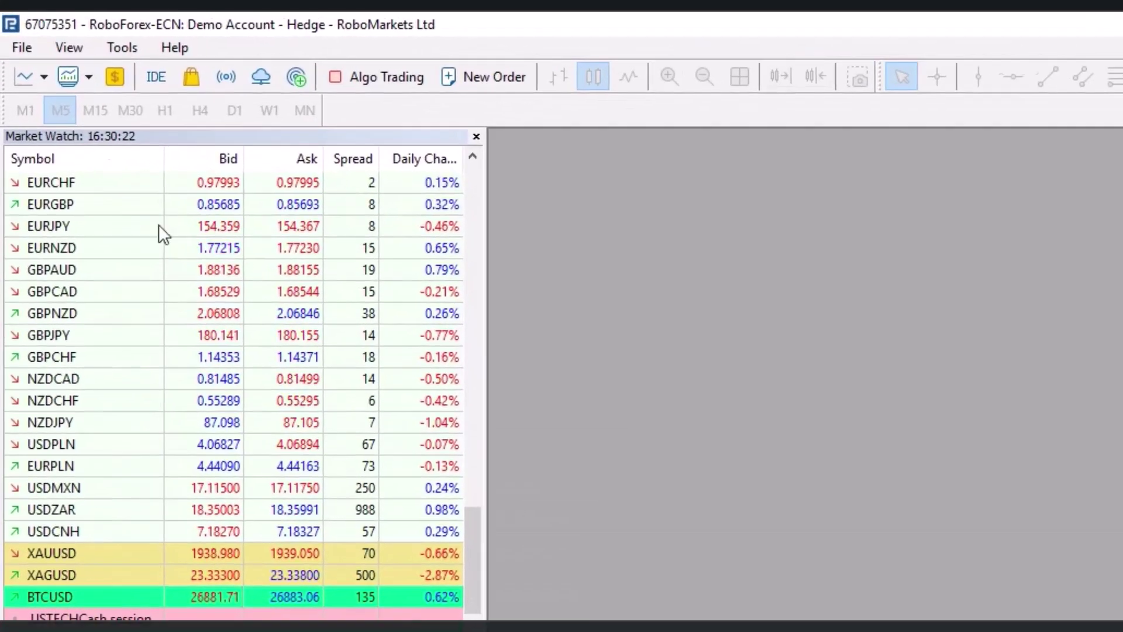
{"action": "left_click", "coordinate": [65, 46]}
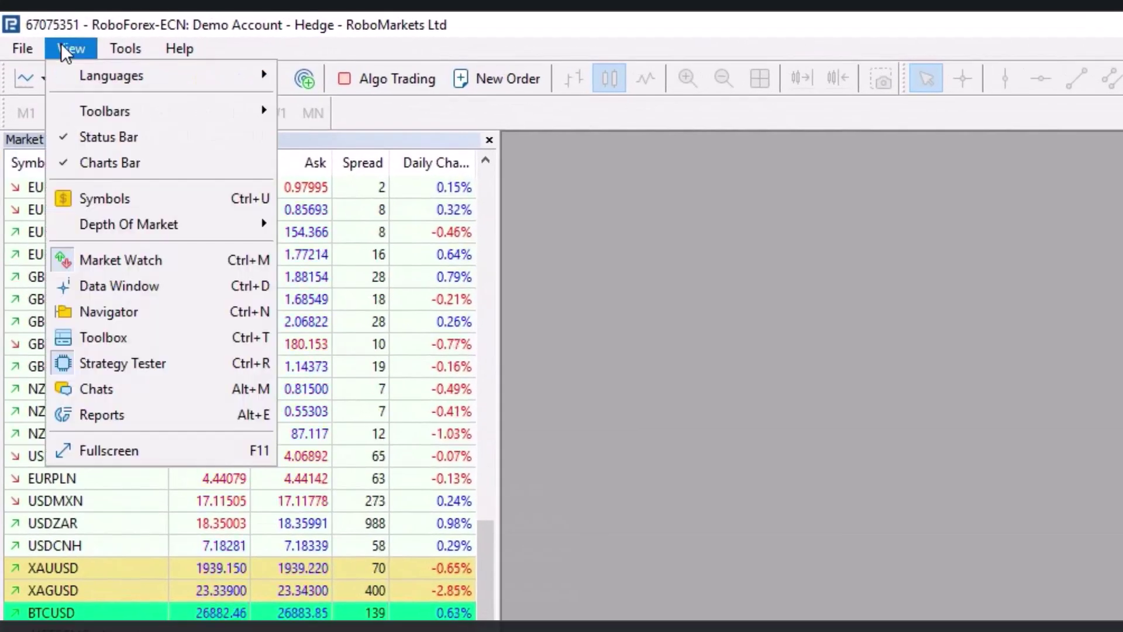
{"action": "left_click", "coordinate": [165, 367]}
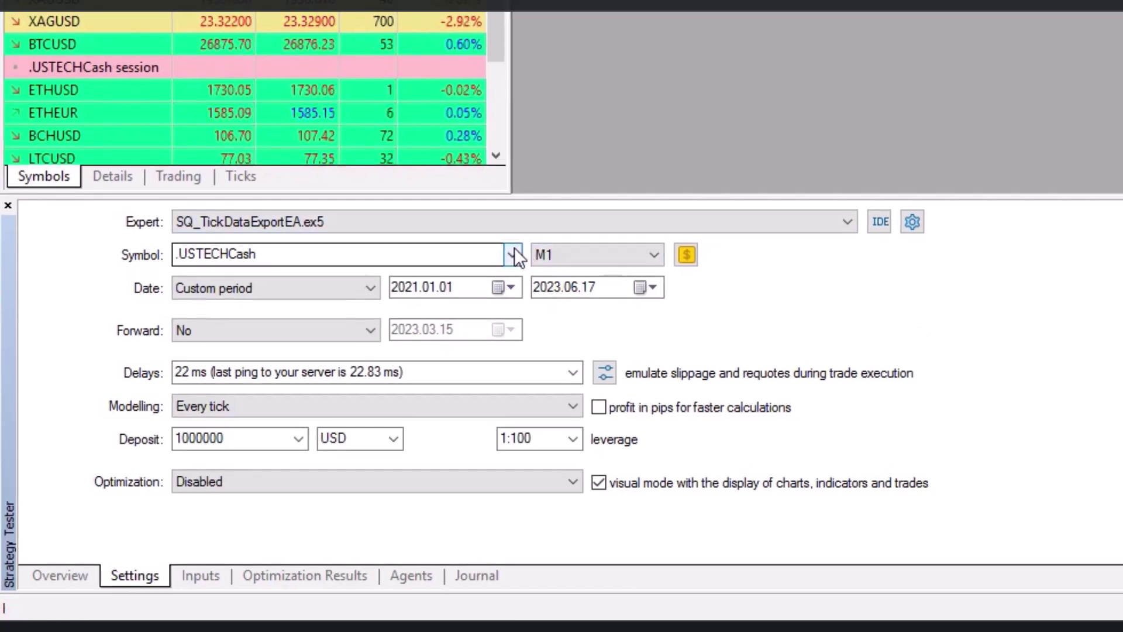
Step: Confirm the tester symbol stays .USTECHCash and the period stays M1
{"action": "left_click", "coordinate": [514, 249]}
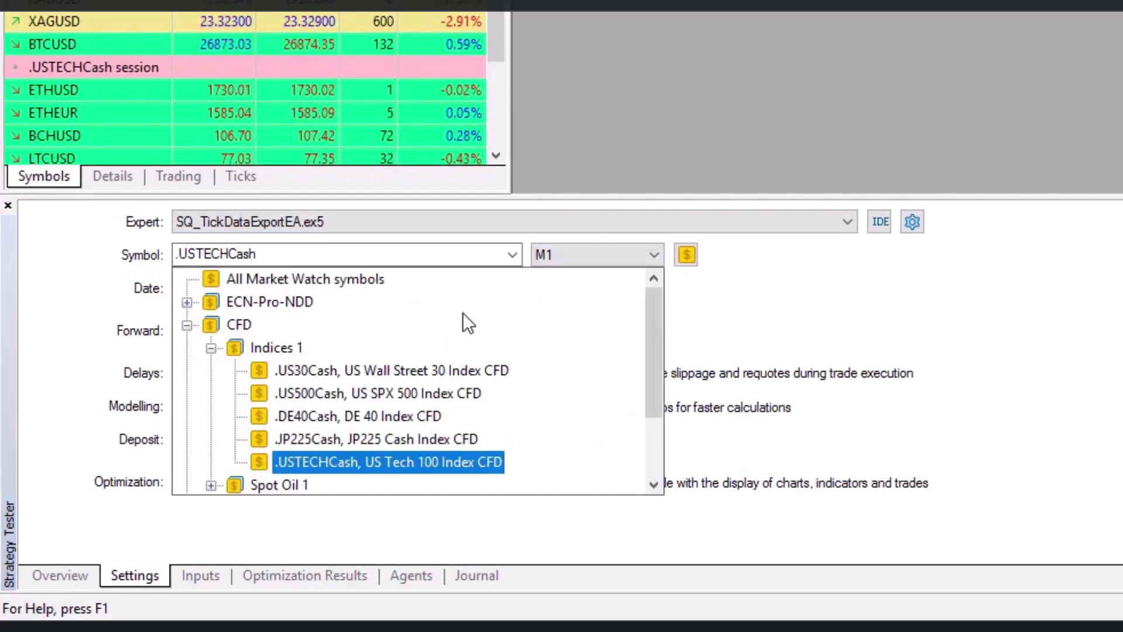
{"action": "left_click", "coordinate": [705, 312]}
{"action": "left_click", "coordinate": [646, 261]}
{"action": "left_click", "coordinate": [625, 273]}
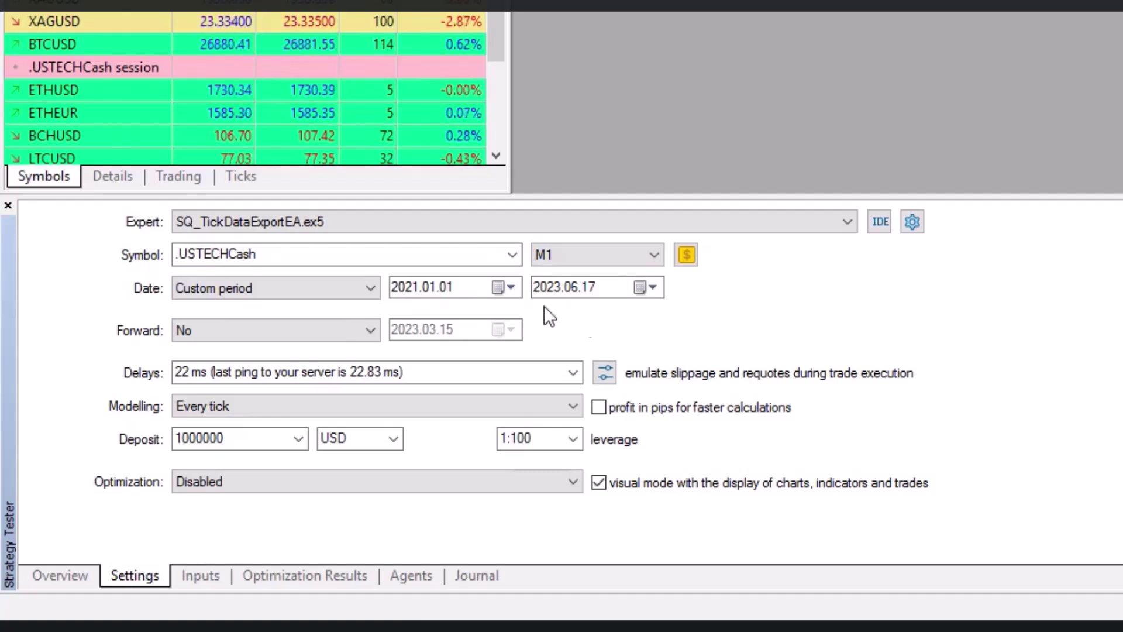
Step: Change the test start date to 2023.01.01
{"action": "left_click", "coordinate": [398, 282]}
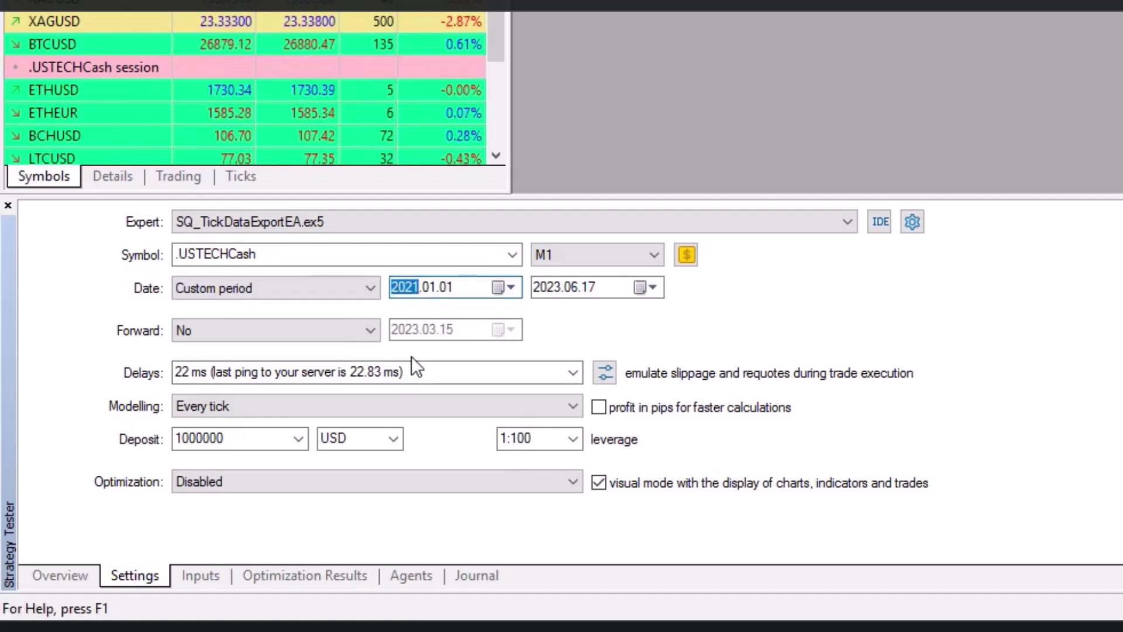
{"action": "type", "text": "20"}
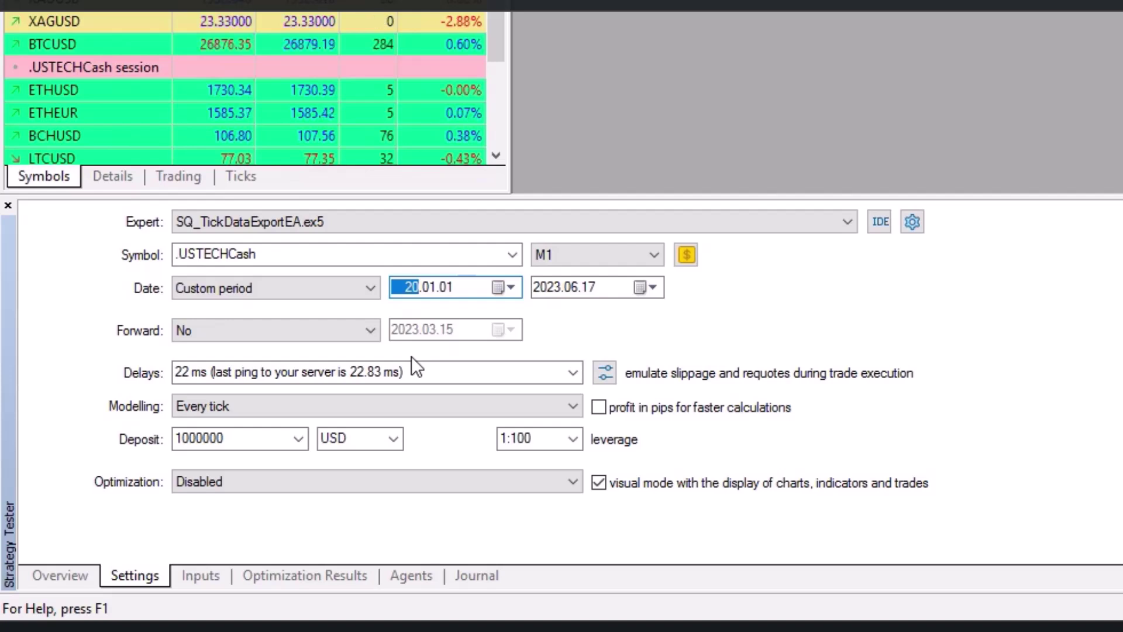
{"action": "type", "text": "23"}
{"action": "key", "text": "Right"}
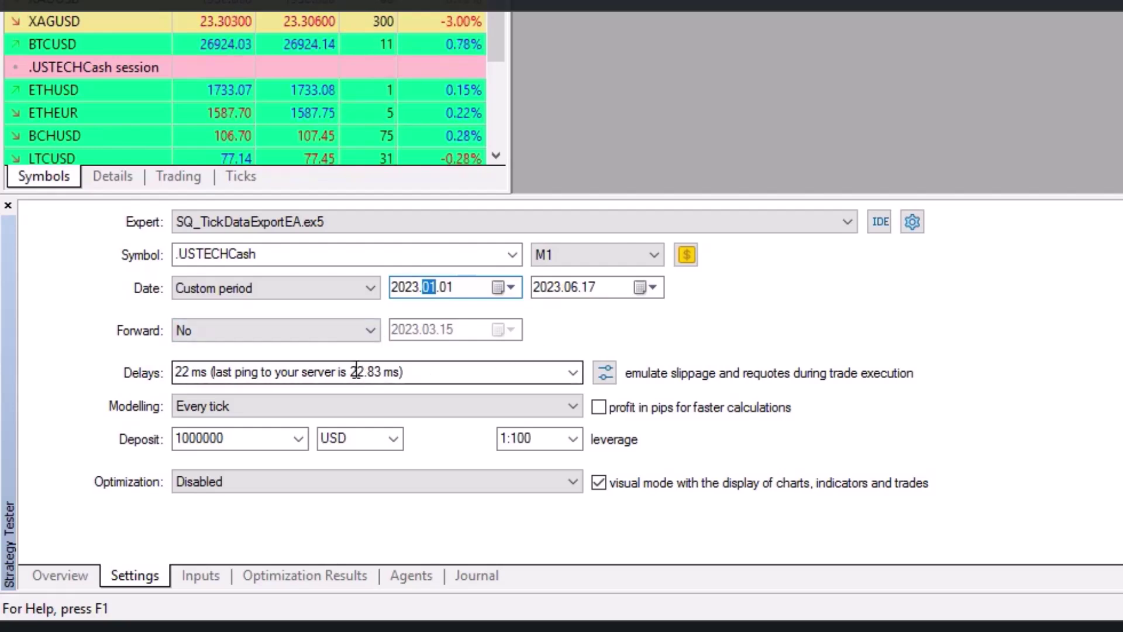
Step: Pick Zero latency, ideal execution as the delay and keep Every tick modelling
{"action": "left_click", "coordinate": [572, 373]}
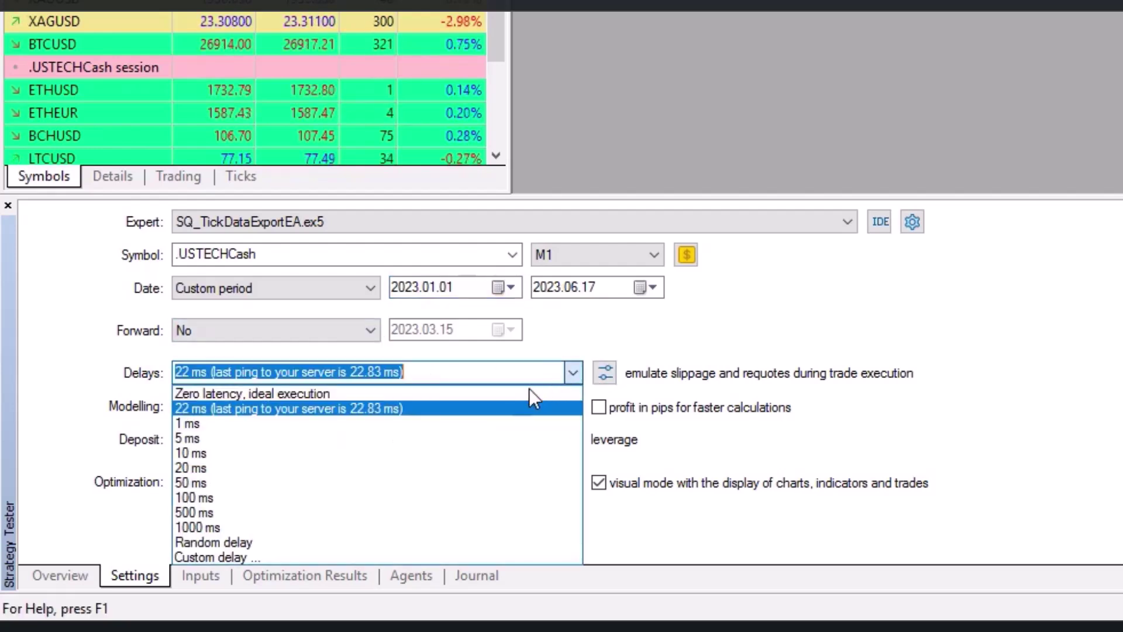
{"action": "left_click", "coordinate": [497, 393]}
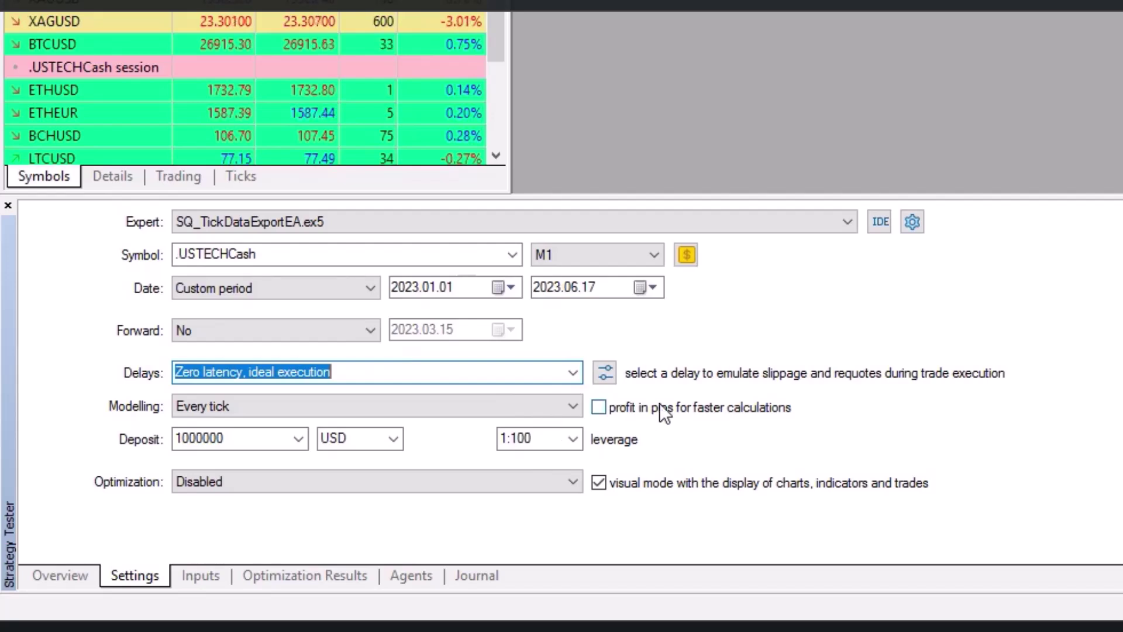
{"action": "left_click", "coordinate": [563, 399]}
{"action": "left_click", "coordinate": [563, 399]}
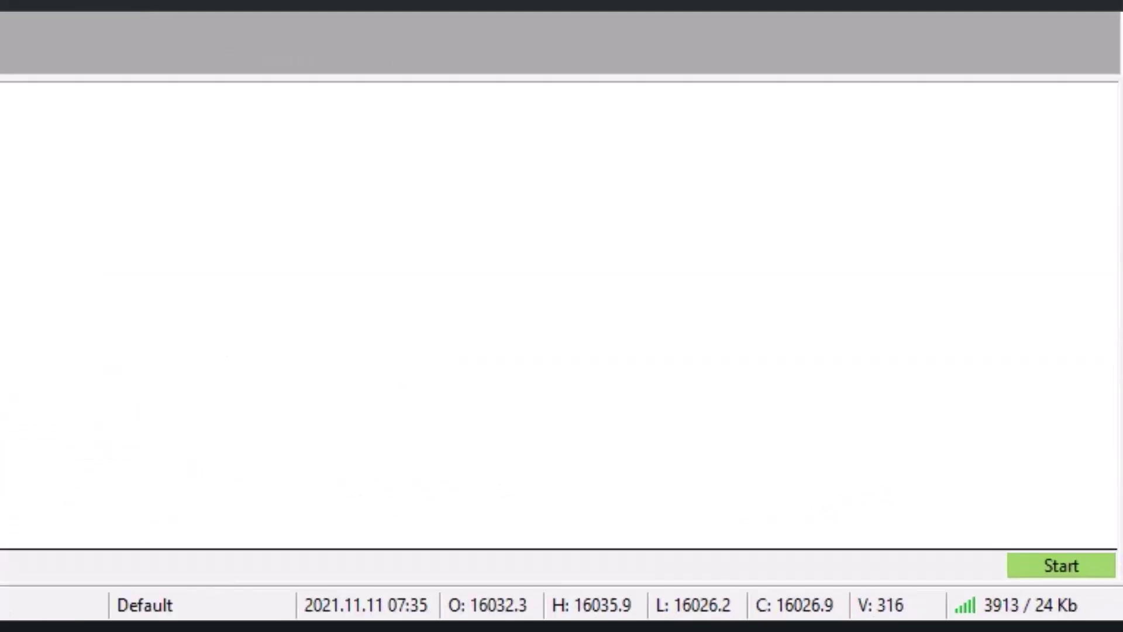
Step: Run the SQ_TickDataExportEA test and view its flat 2023 Balance/Equity graph
{"action": "left_click", "coordinate": [1104, 601]}
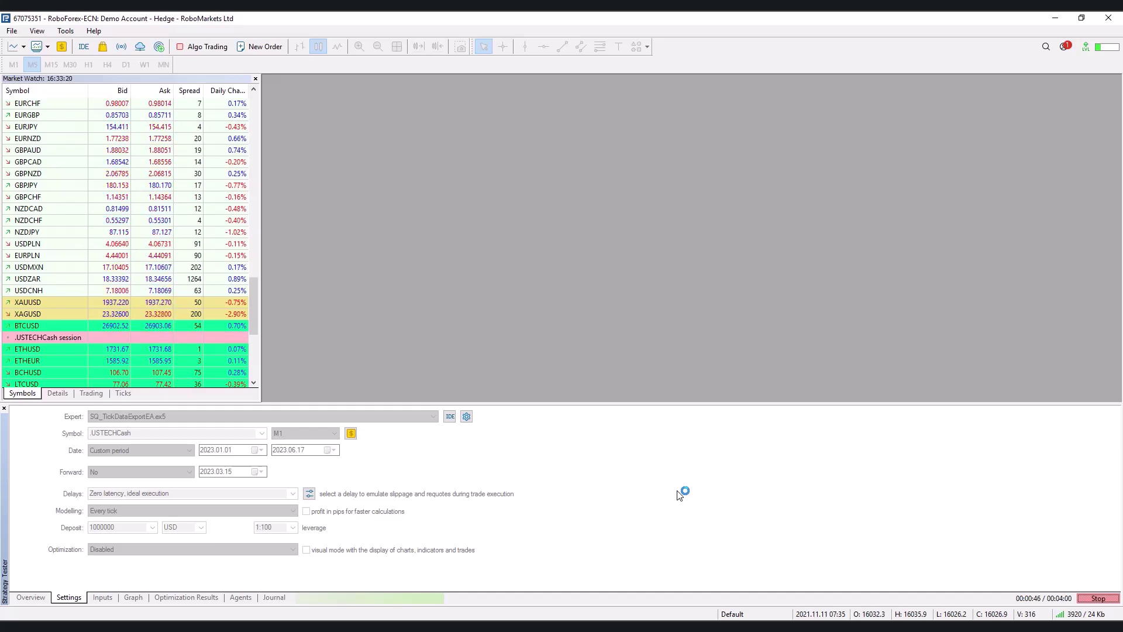
{"action": "left_click", "coordinate": [134, 597]}
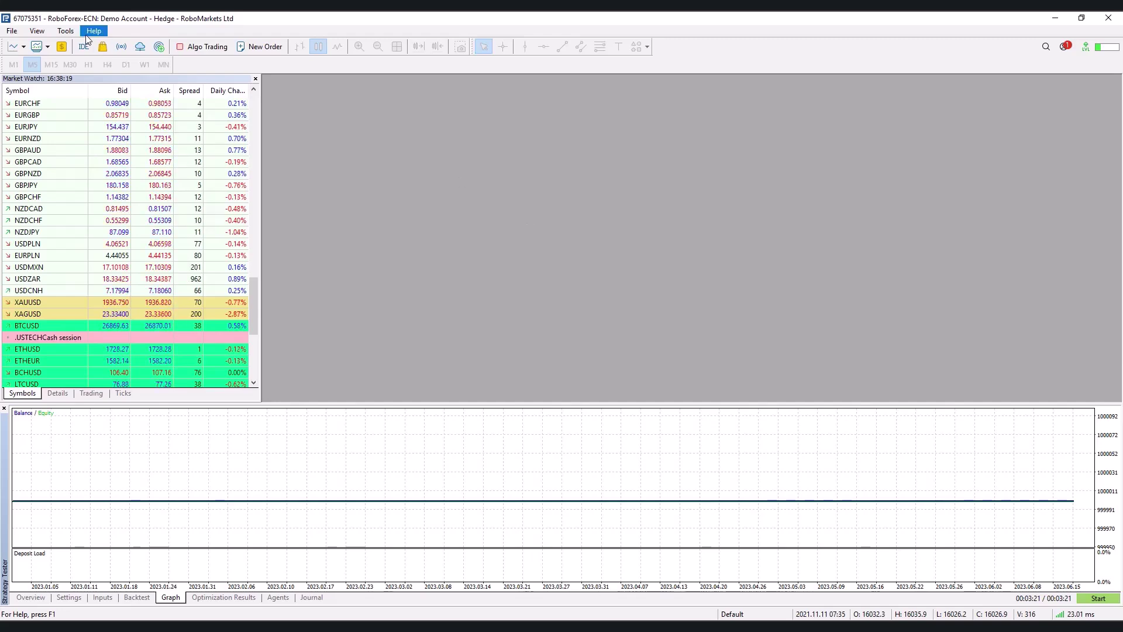
Step: Open the terminal's data folder and browse into Tester\Agent-127.0.0.1-3000\MQL5\Files
{"action": "left_click", "coordinate": [12, 30]}
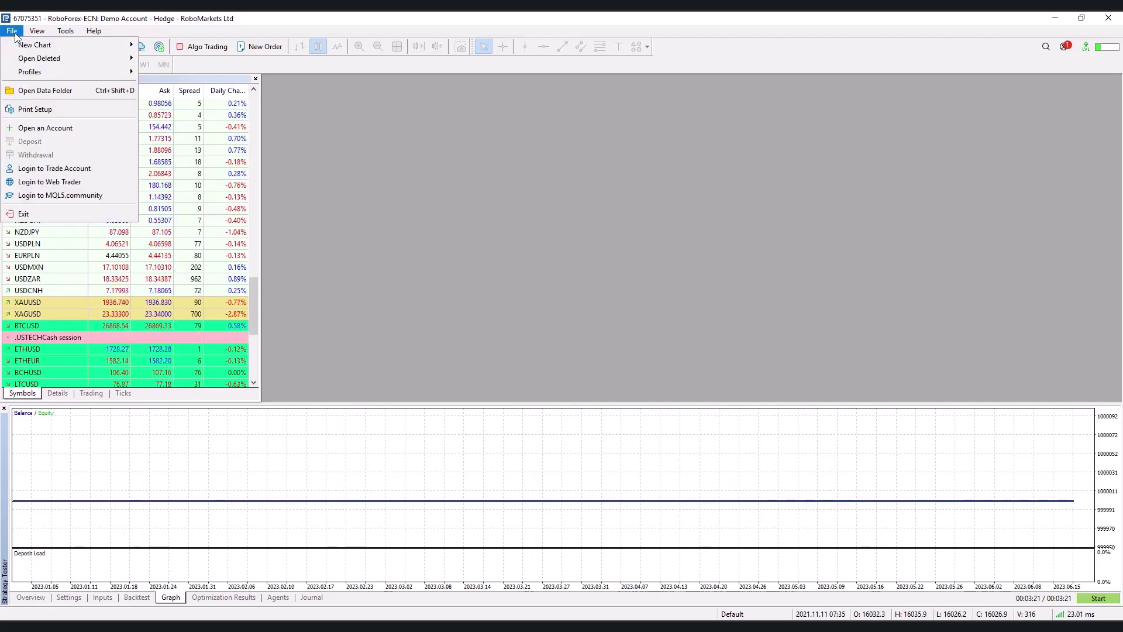
{"action": "left_click", "coordinate": [51, 96]}
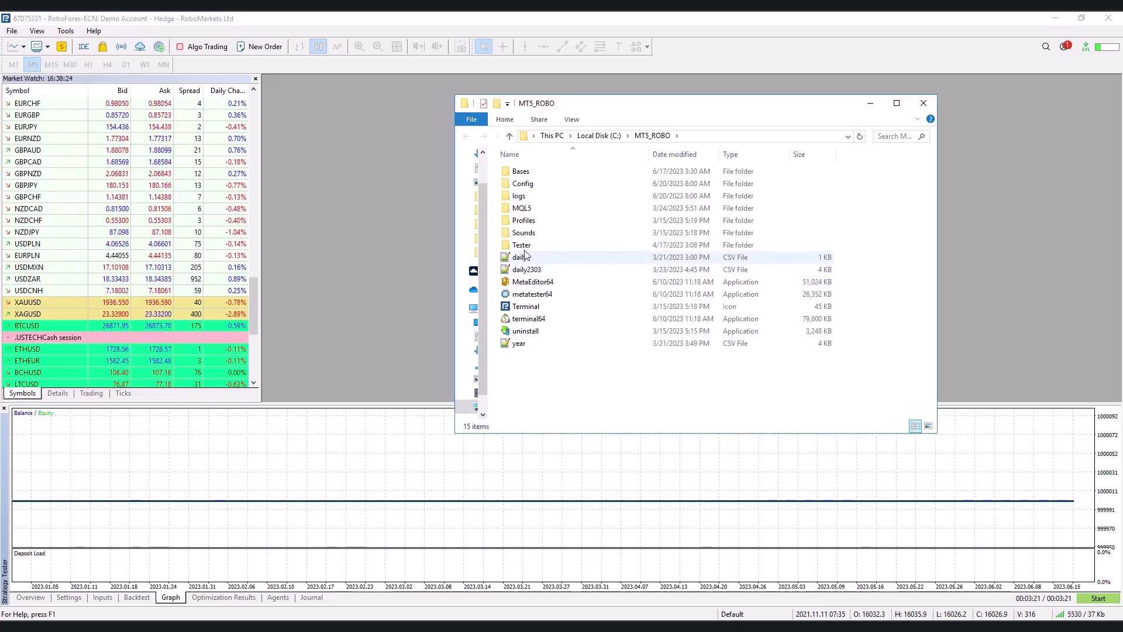
{"action": "double_click", "coordinate": [522, 246]}
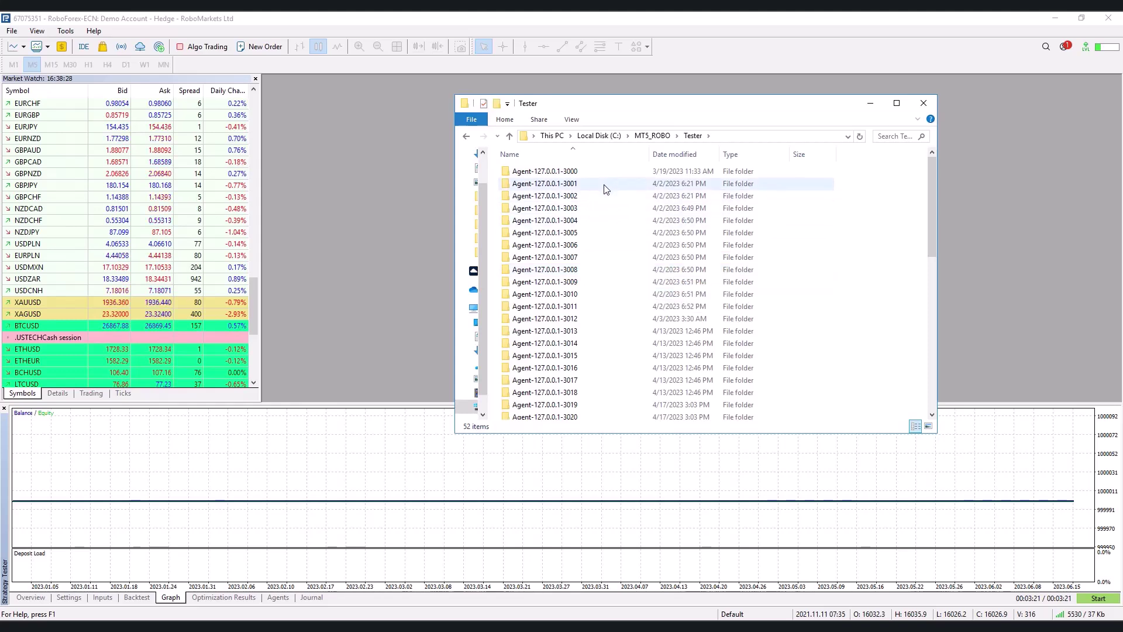
{"action": "double_click", "coordinate": [595, 172]}
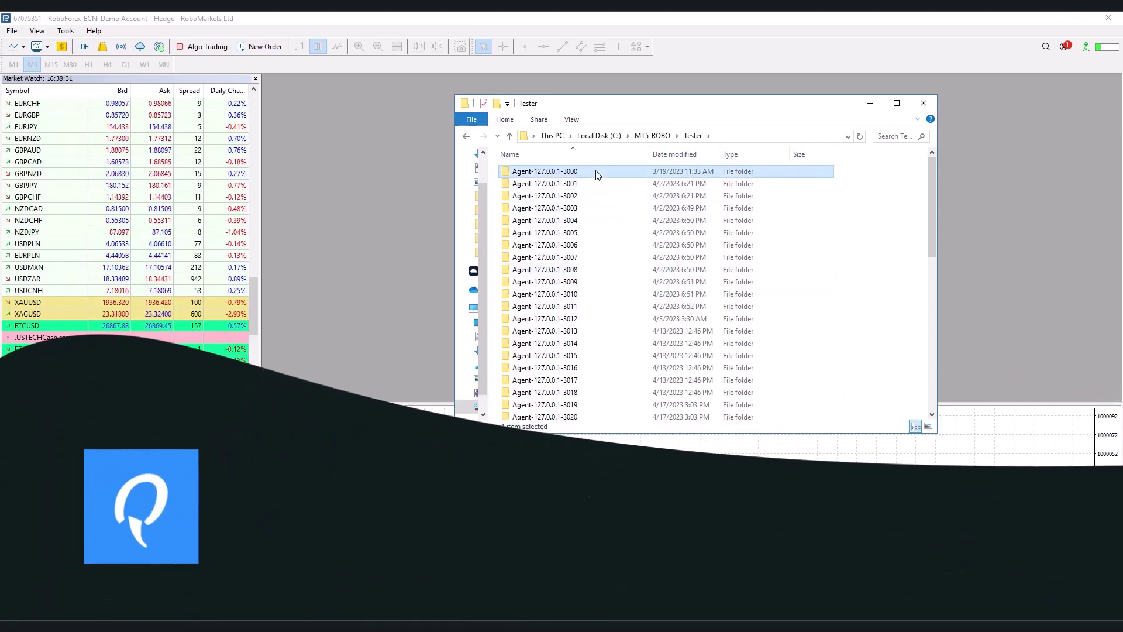
{"action": "double_click", "coordinate": [582, 183]}
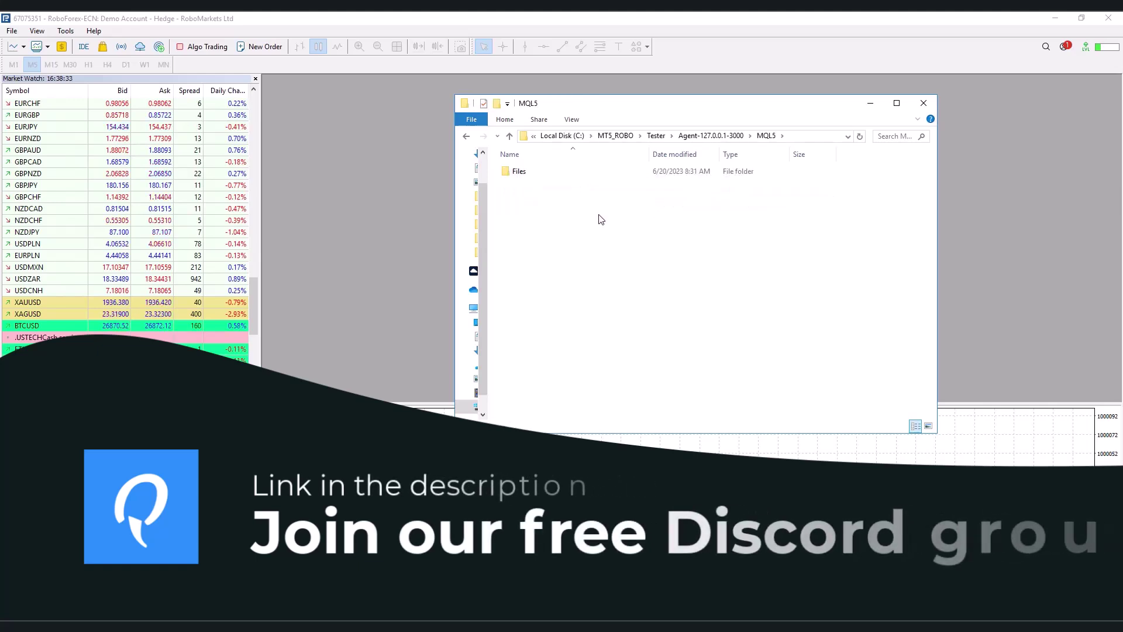
{"action": "double_click", "coordinate": [592, 173]}
Step: Switch to Agent-127.0.0.1-3001\MQL5\Files, where the .USTECHCash_TickData CSV is stored
{"action": "left_click", "coordinate": [711, 135]}
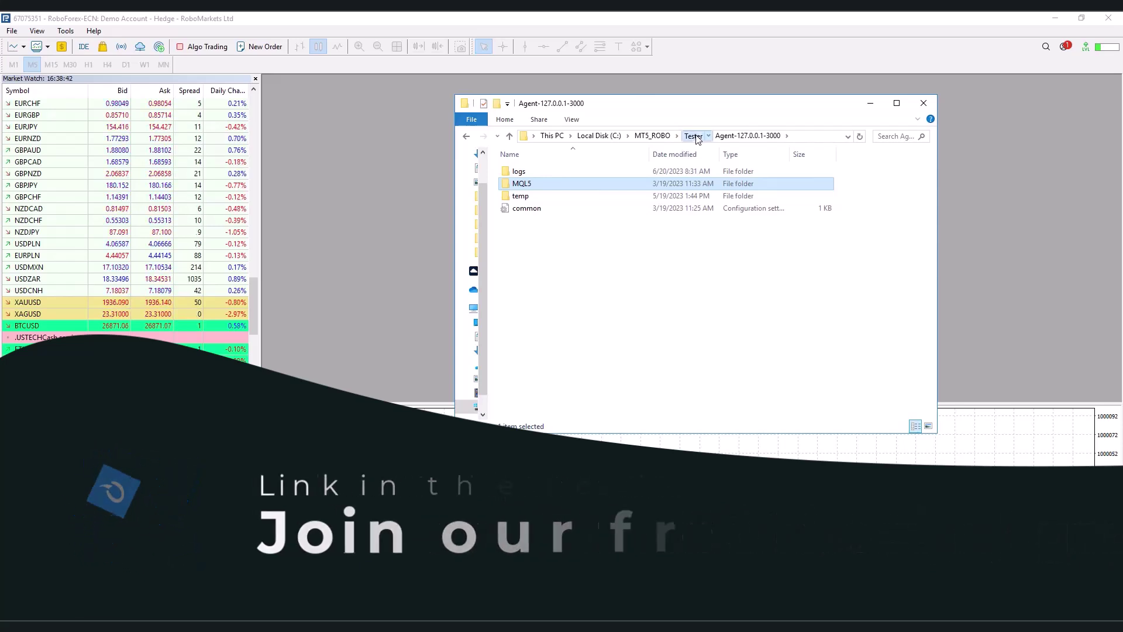
{"action": "left_click", "coordinate": [693, 136]}
{"action": "double_click", "coordinate": [649, 185]}
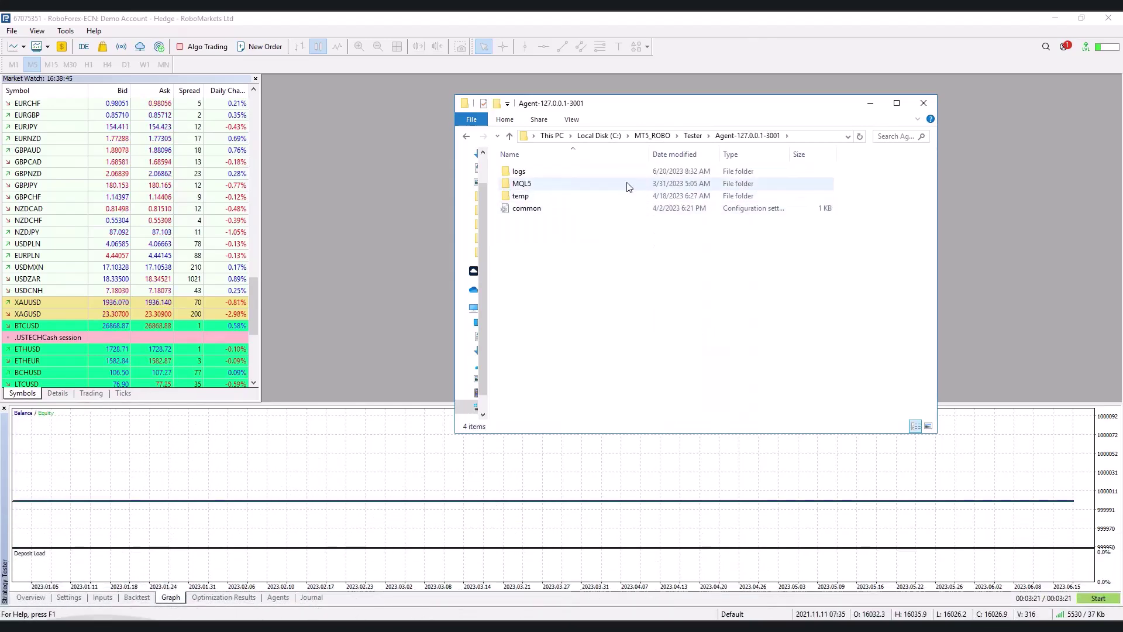
{"action": "double_click", "coordinate": [628, 184]}
{"action": "double_click", "coordinate": [627, 171]}
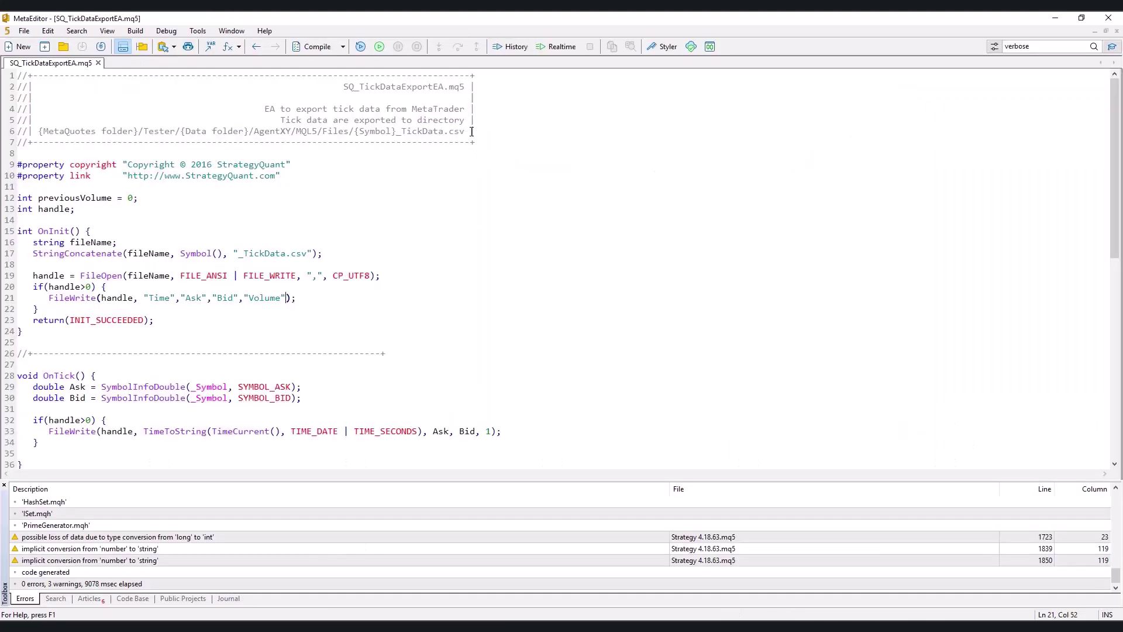
Step: Select the export directory path in the line 6 comment of SQ_TickDataExportEA.mq5
{"action": "left_click_drag", "start_coordinate": [470, 131], "coordinate": [154, 134]}
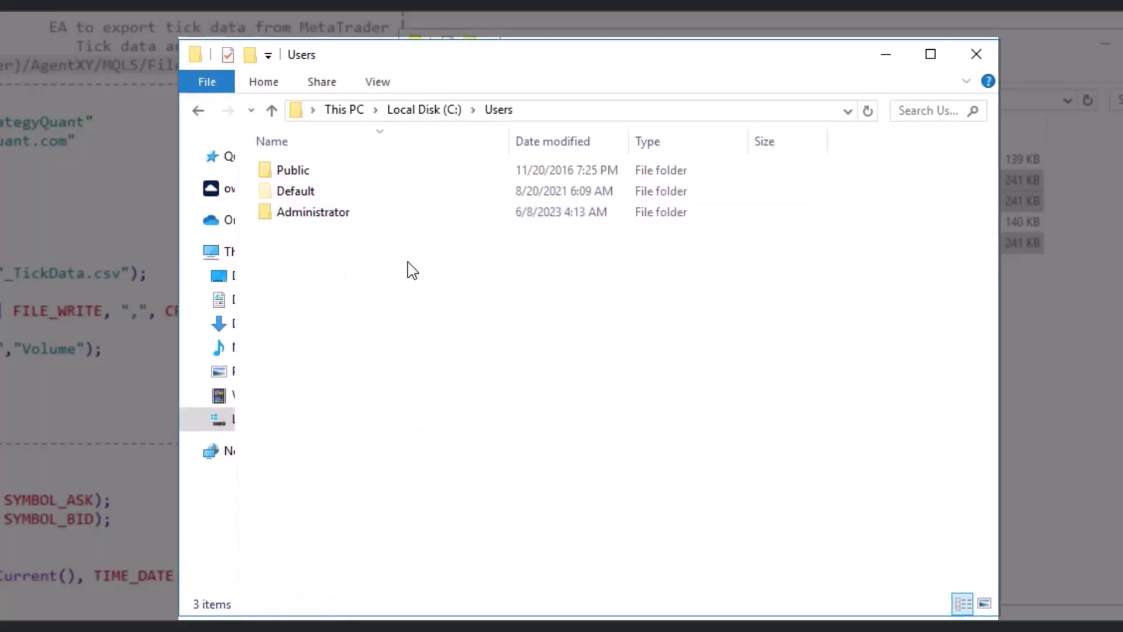
Step: Enter the Administrator folder and check that hidden items are shown
{"action": "double_click", "coordinate": [376, 215]}
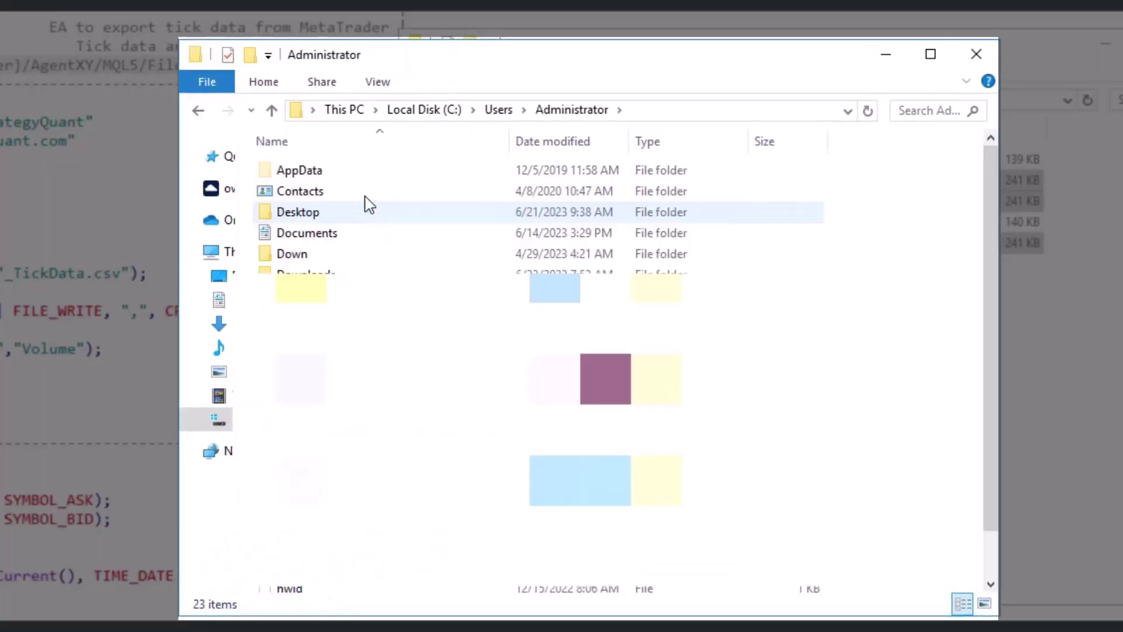
{"action": "double_click", "coordinate": [367, 171]}
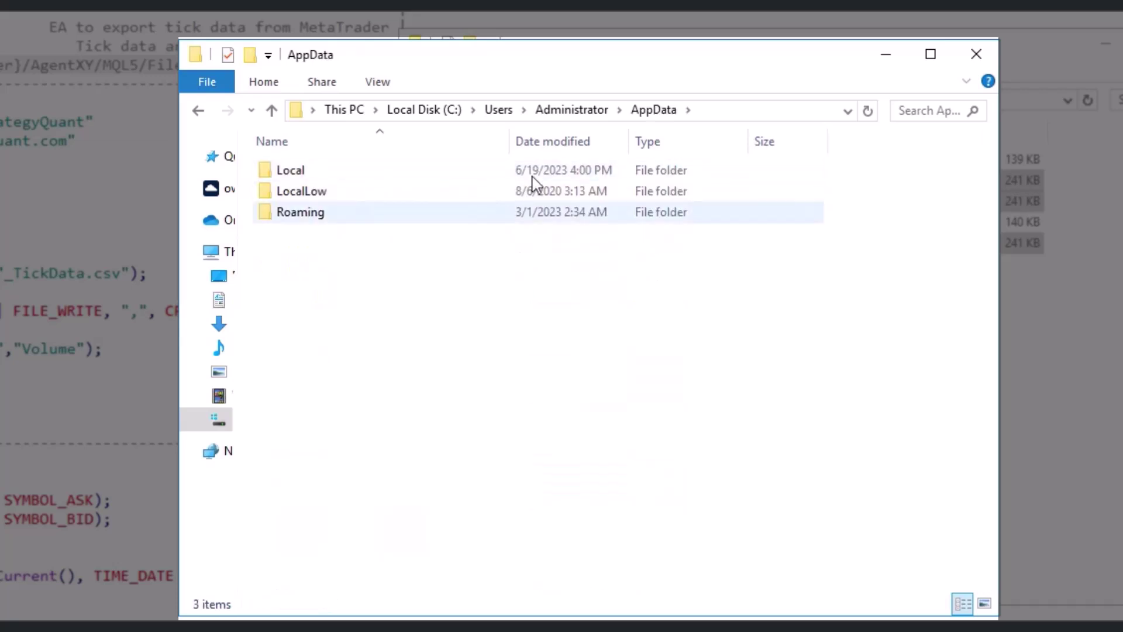
{"action": "key", "text": "BackSpace"}
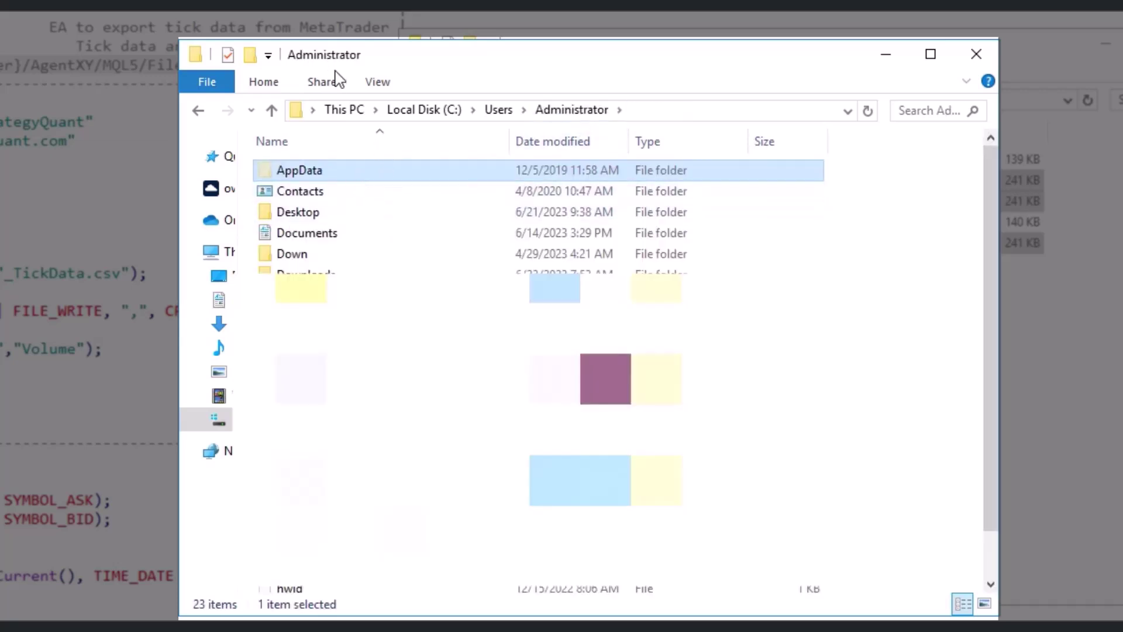
{"action": "left_click", "coordinate": [379, 83]}
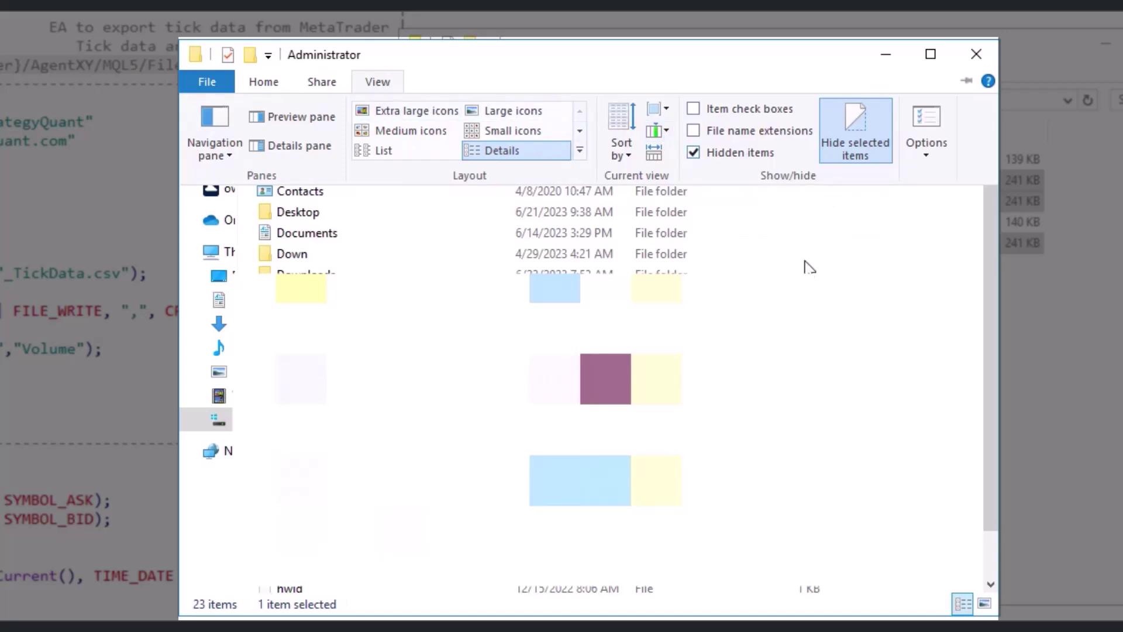
{"action": "left_click", "coordinate": [376, 182]}
Step: Browse through AppData\Roaming\MetaQuotes into the Tester folder
{"action": "double_click", "coordinate": [374, 175]}
{"action": "double_click", "coordinate": [370, 212]}
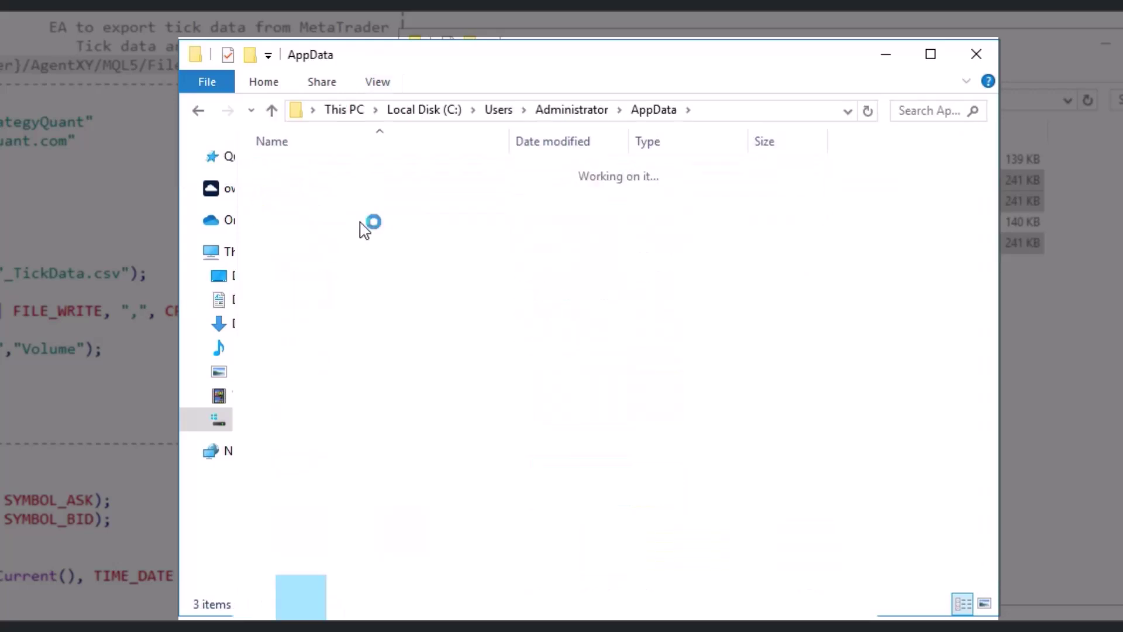
{"action": "left_click", "coordinate": [366, 255]}
{"action": "double_click", "coordinate": [366, 255]}
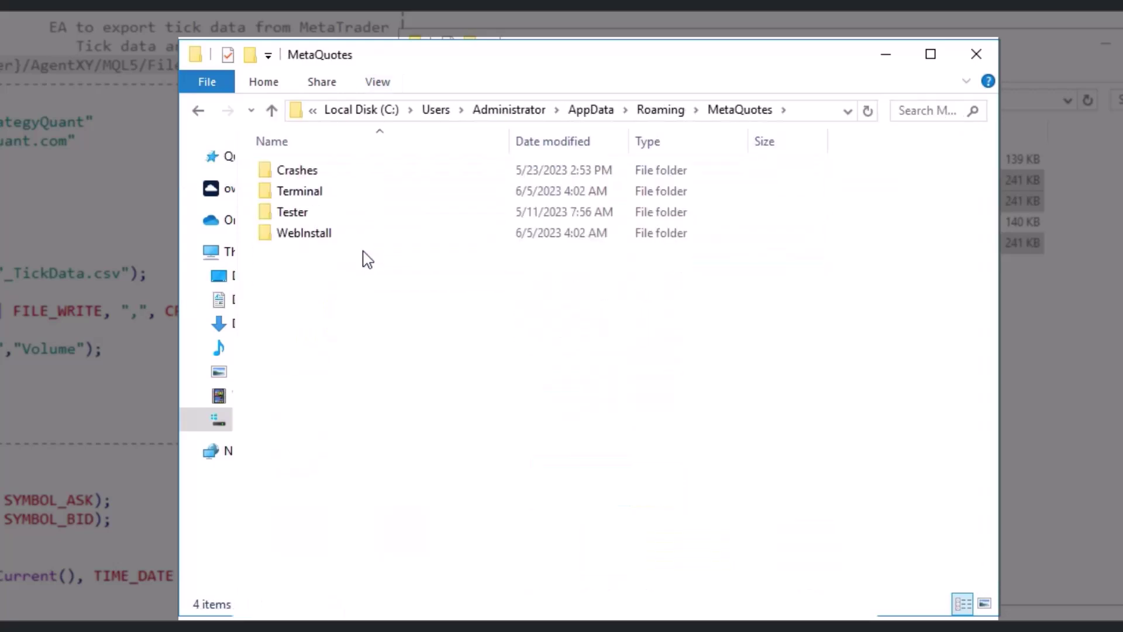
{"action": "double_click", "coordinate": [353, 216]}
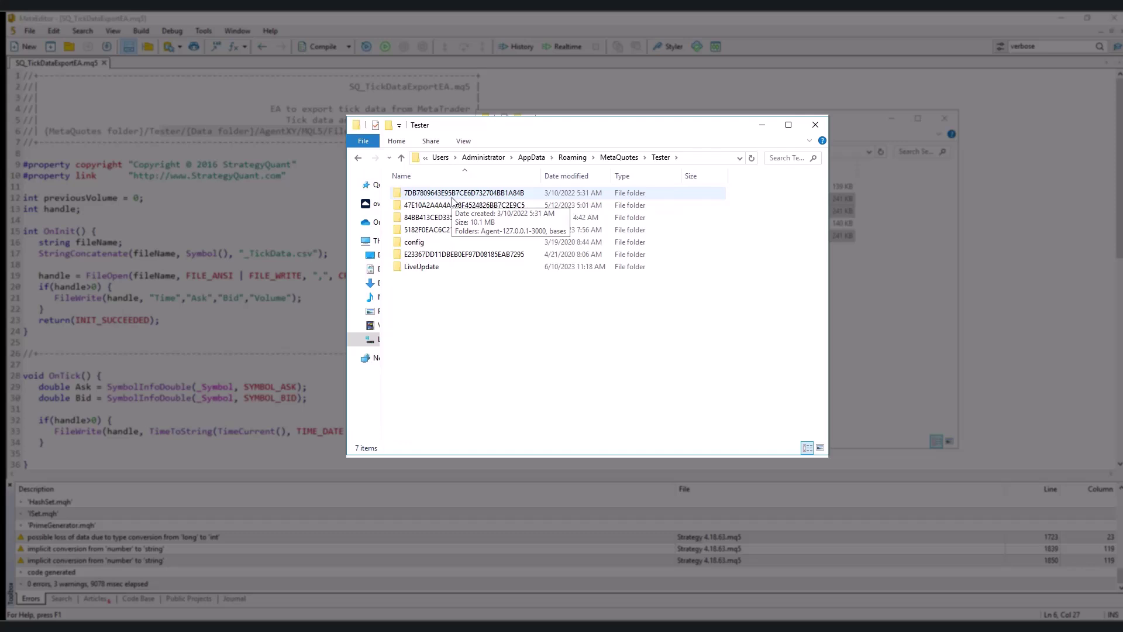
Step: Open the first tester data folder's Agent-127.0.0.1-3000\MQL5\Files and display its full path
{"action": "left_click", "coordinate": [456, 195]}
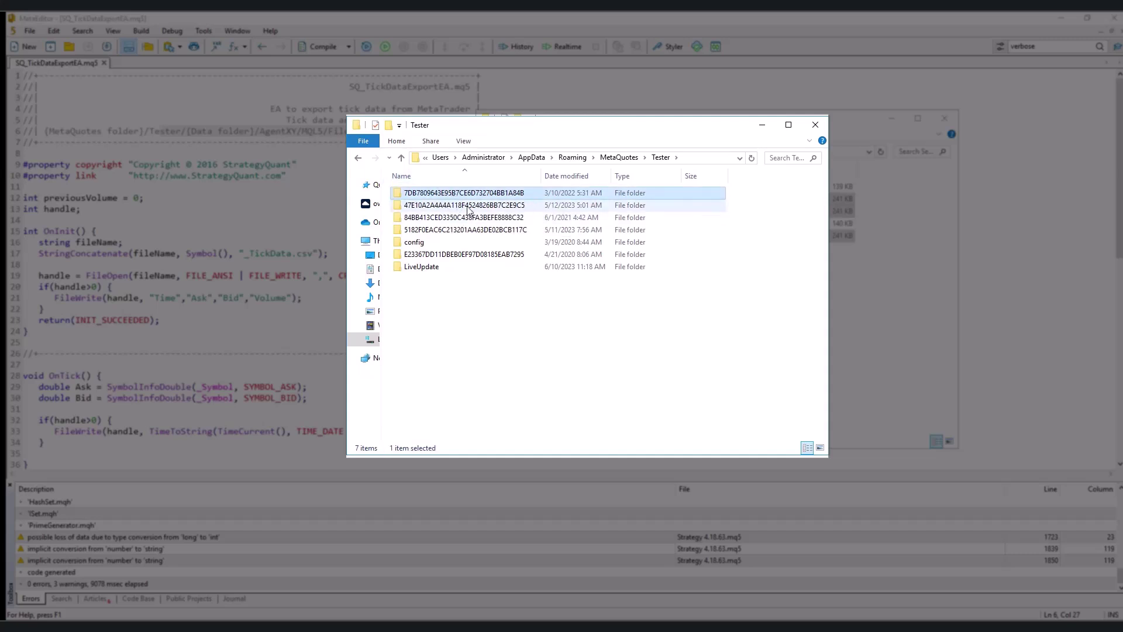
{"action": "double_click", "coordinate": [465, 197]}
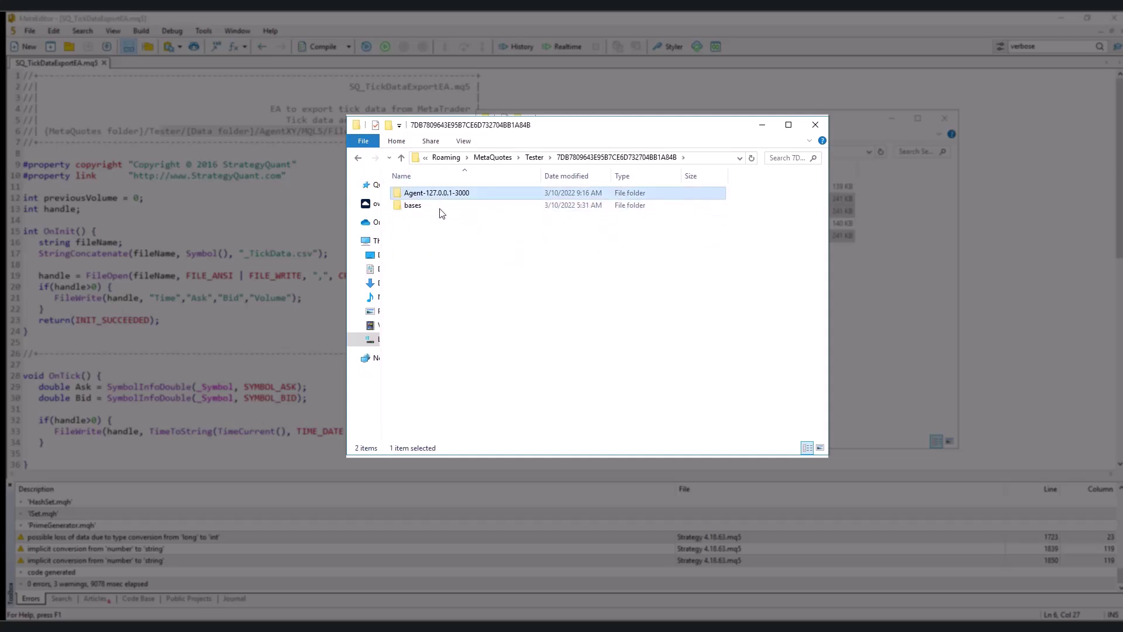
{"action": "double_click", "coordinate": [467, 198]}
{"action": "double_click", "coordinate": [472, 206]}
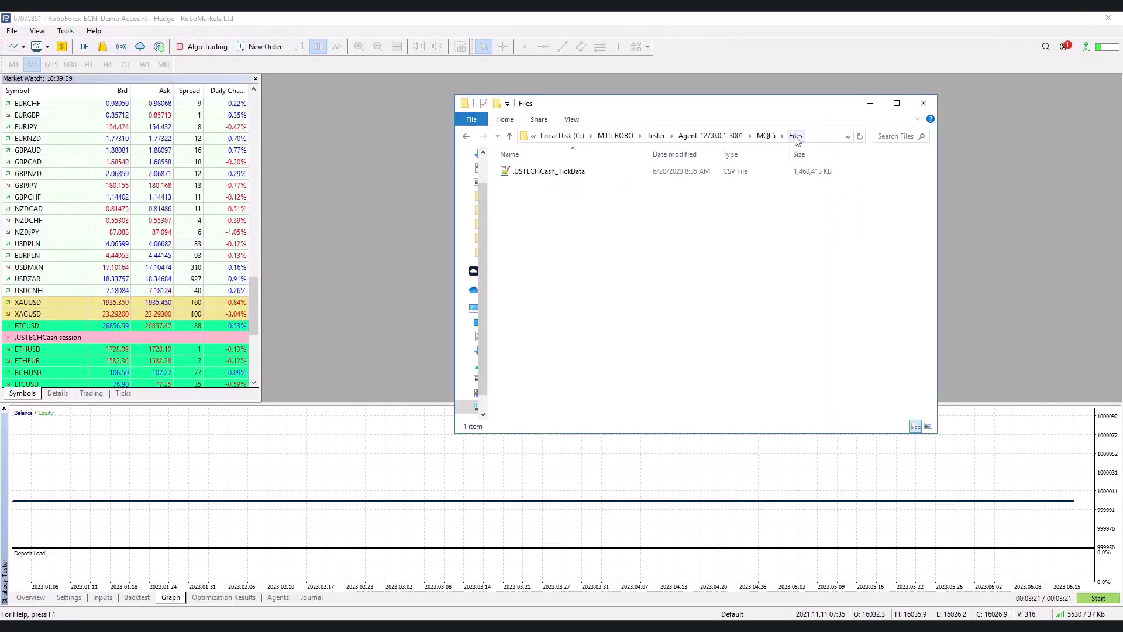
{"action": "left_click", "coordinate": [807, 136]}
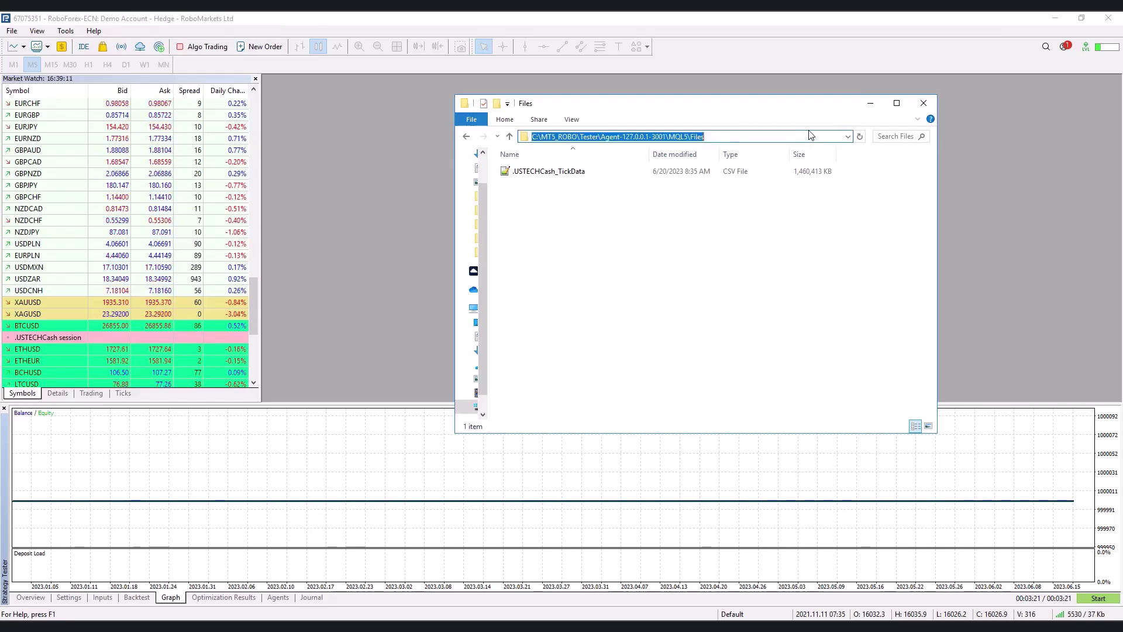
{"action": "left_click", "coordinate": [721, 210]}
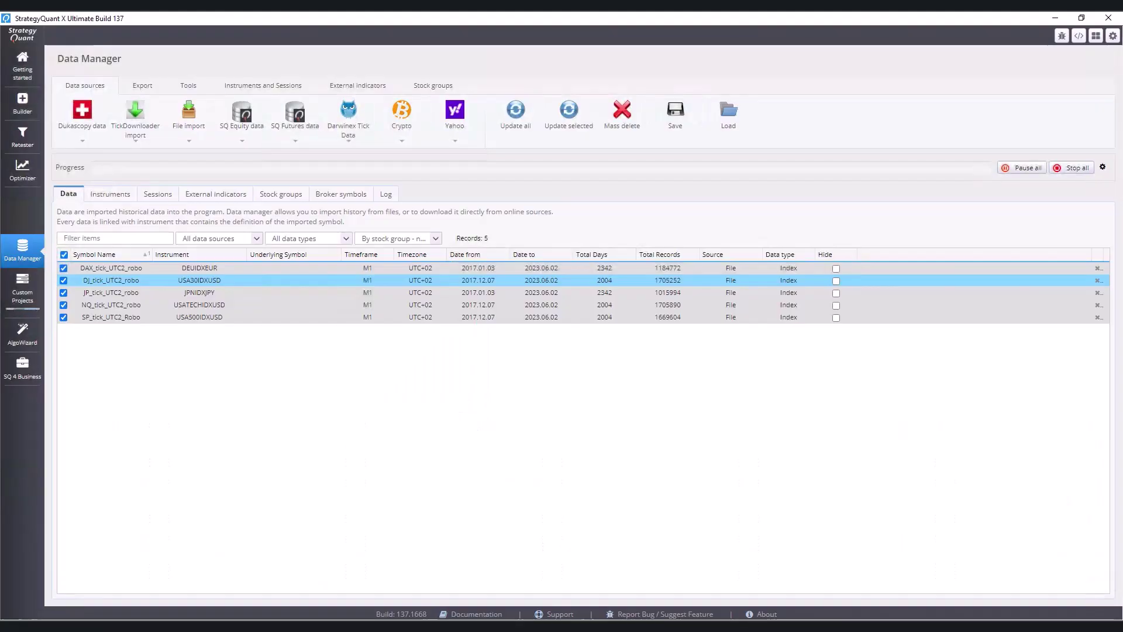
Step: Deselect the DJ_tick_UTC2_robo row in the Data Manager's symbol table
{"action": "left_click", "coordinate": [610, 518]}
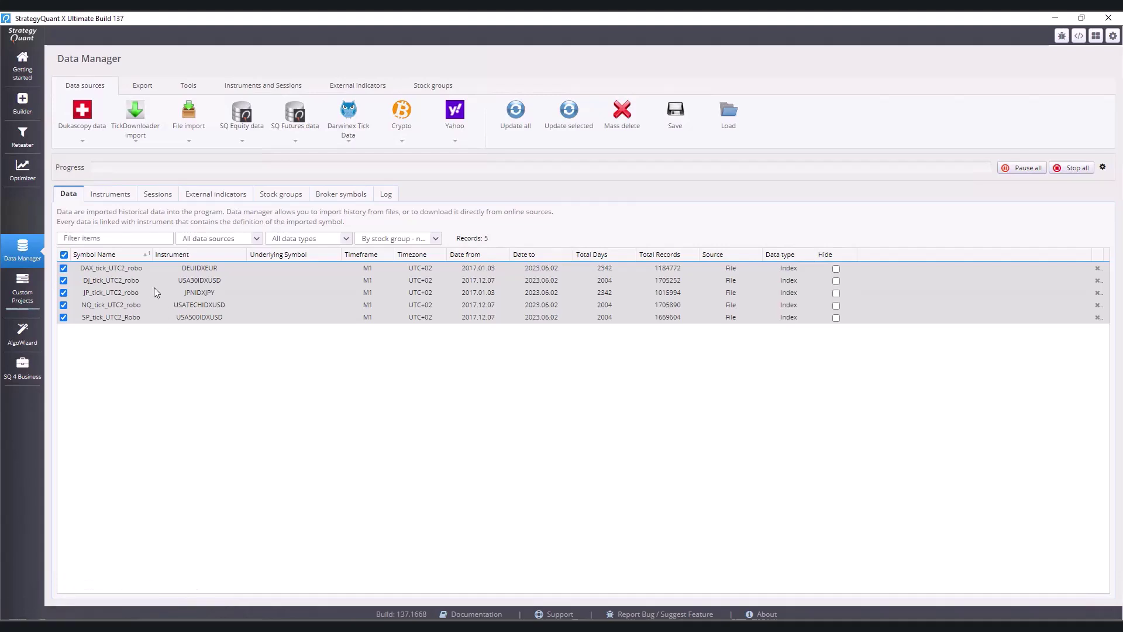
{"action": "left_click", "coordinate": [111, 194]}
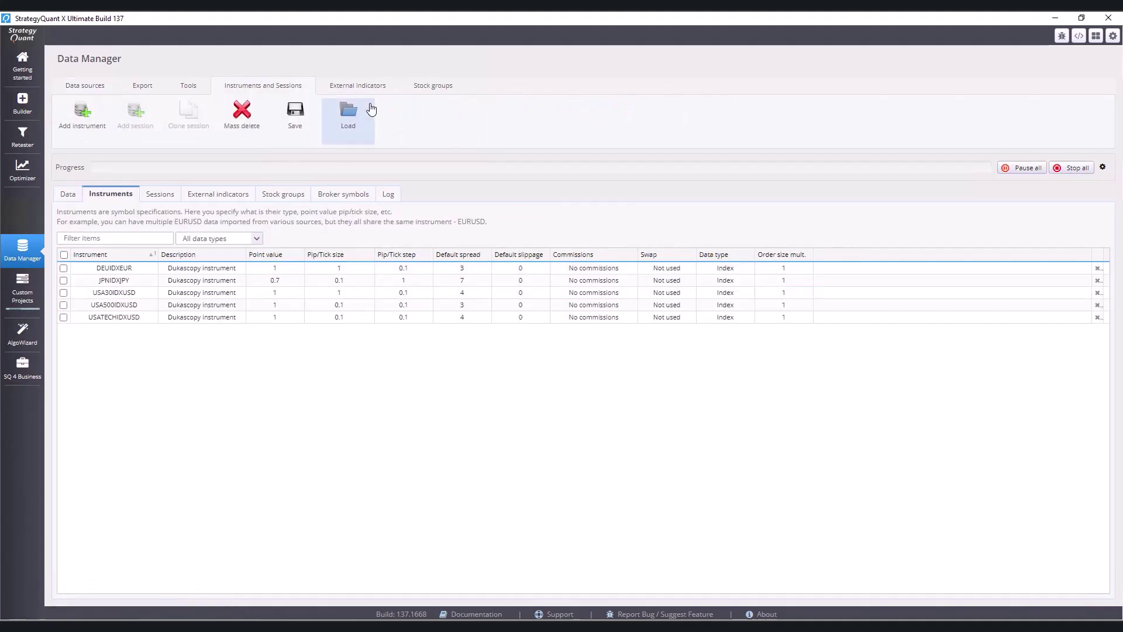
{"action": "left_click", "coordinate": [350, 111]}
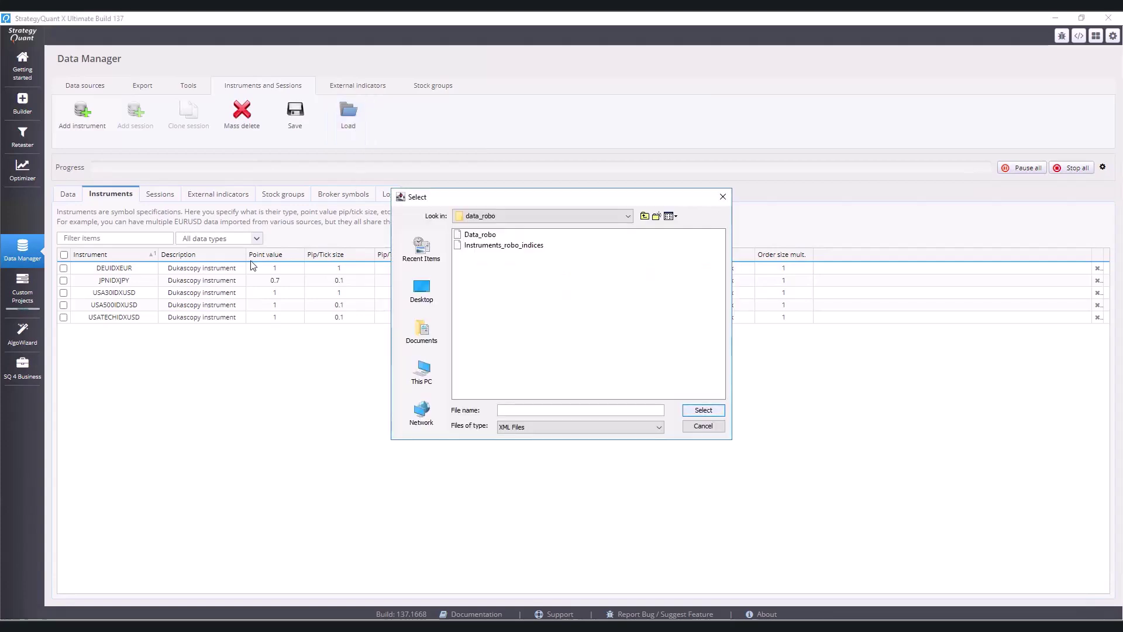
{"action": "left_click_drag", "start_coordinate": [490, 201], "coordinate": [782, 180]}
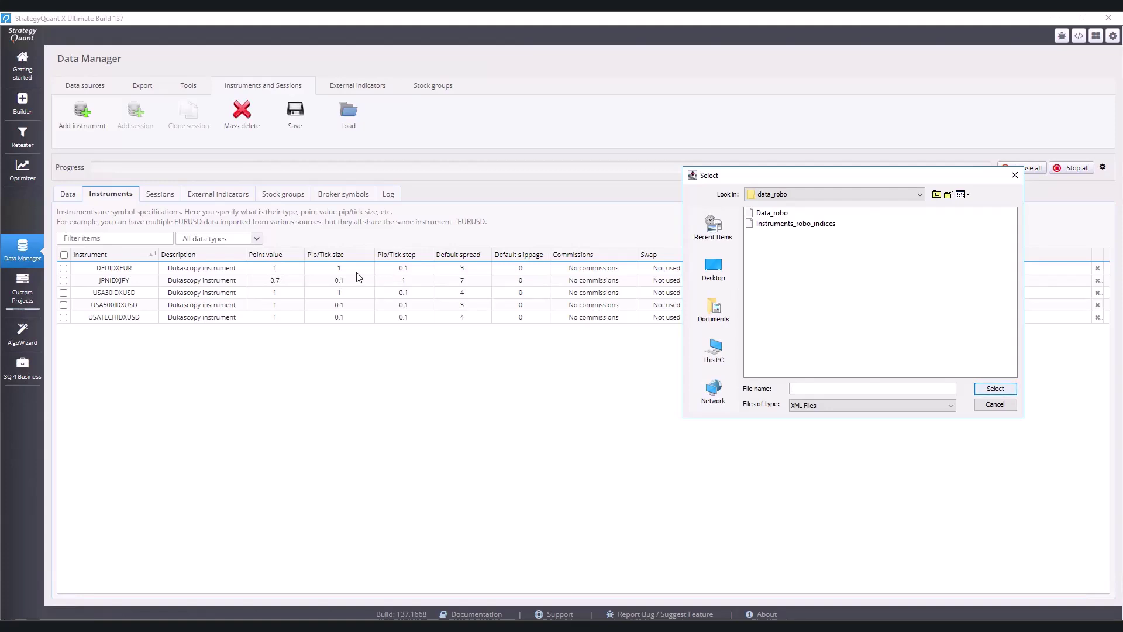
{"action": "key", "text": "Escape"}
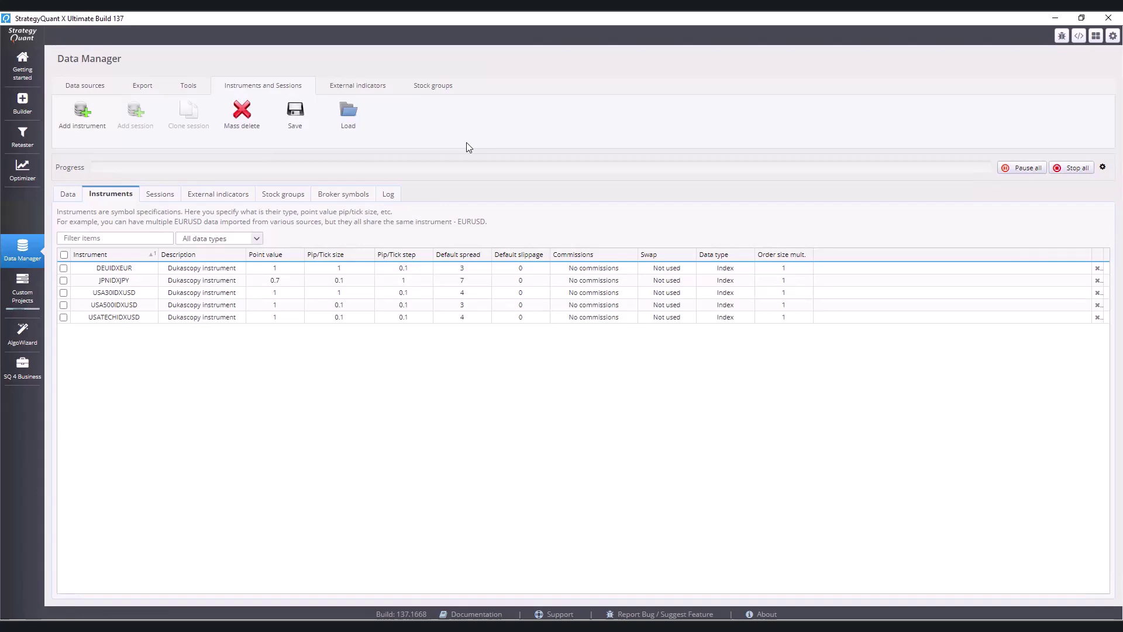
{"action": "left_click", "coordinate": [347, 114]}
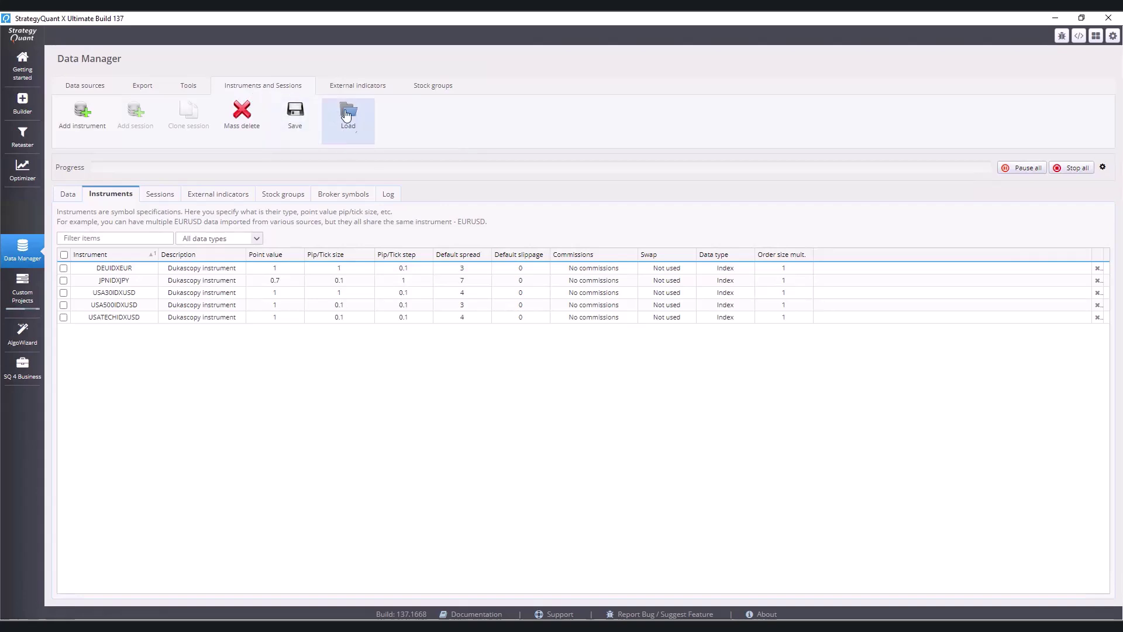
{"action": "left_click", "coordinate": [497, 245]}
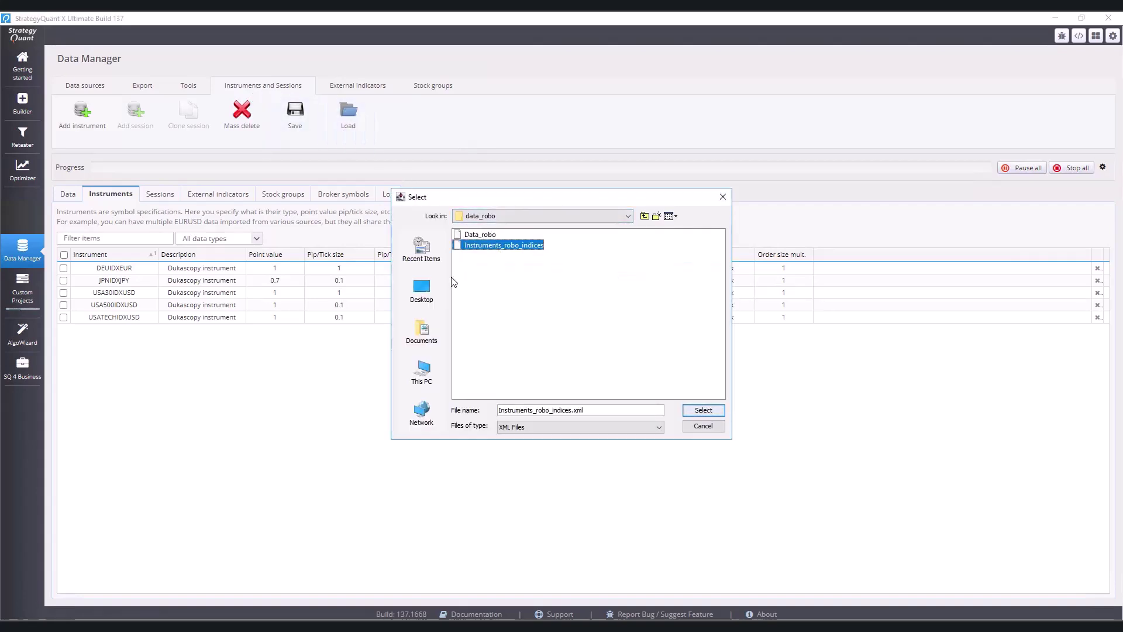
{"action": "left_click", "coordinate": [703, 426]}
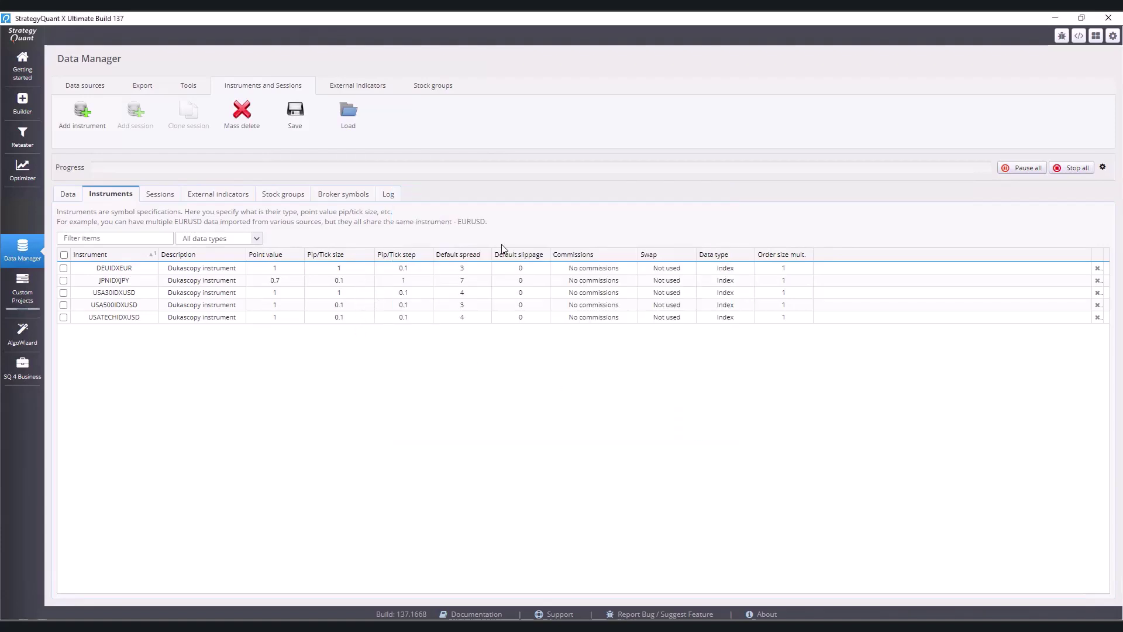
{"action": "left_click", "coordinate": [68, 194]}
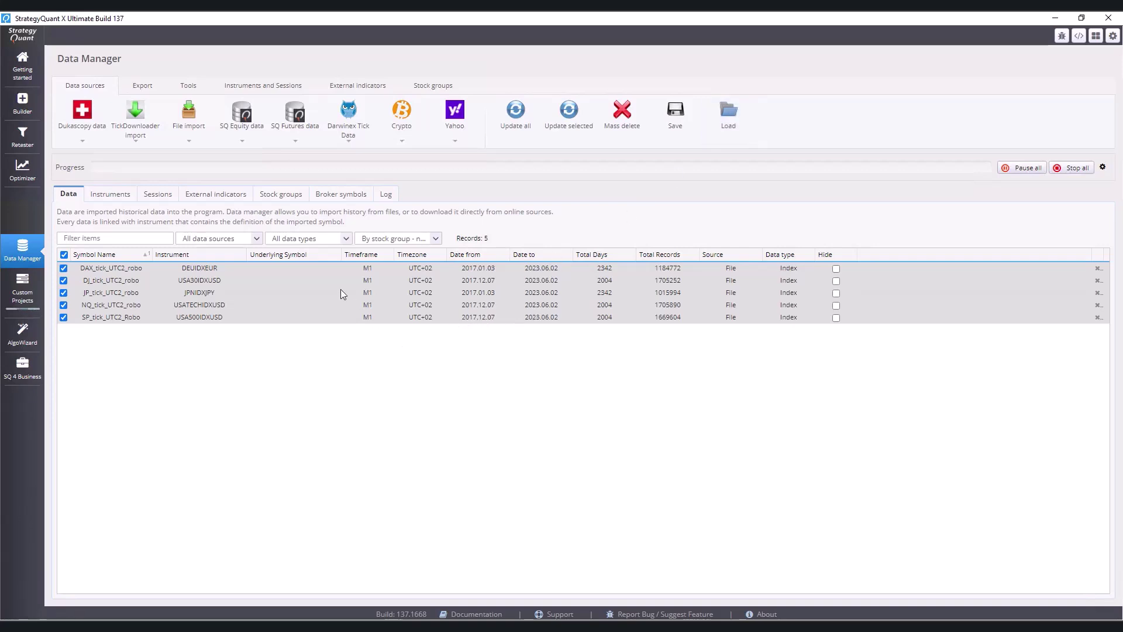
Step: Create and save a new symbol NQ_tick_robo linked to USATECHIDXUSD, then select it
{"action": "left_click", "coordinate": [64, 254]}
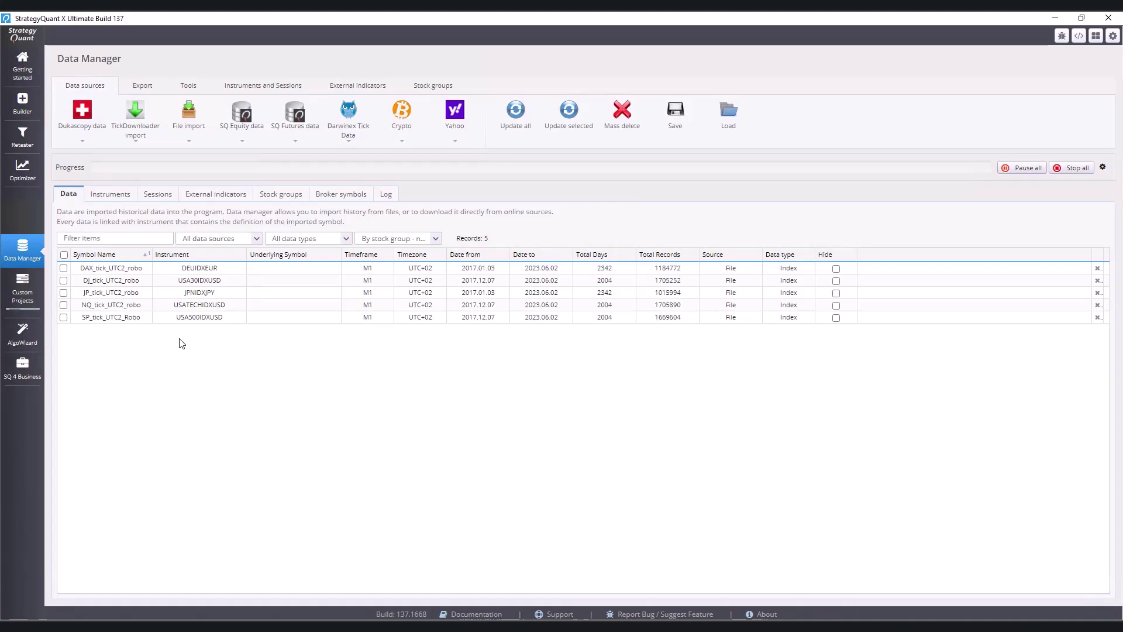
{"action": "left_click", "coordinate": [192, 132]}
{"action": "left_click", "coordinate": [199, 154]}
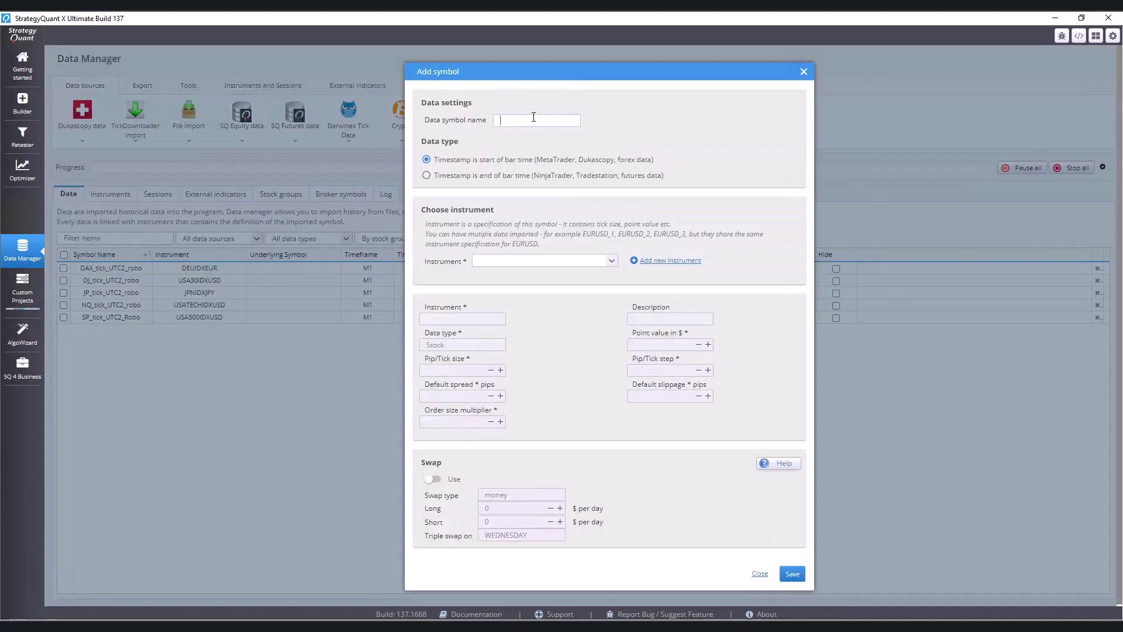
{"action": "type", "text": "NQ_"}
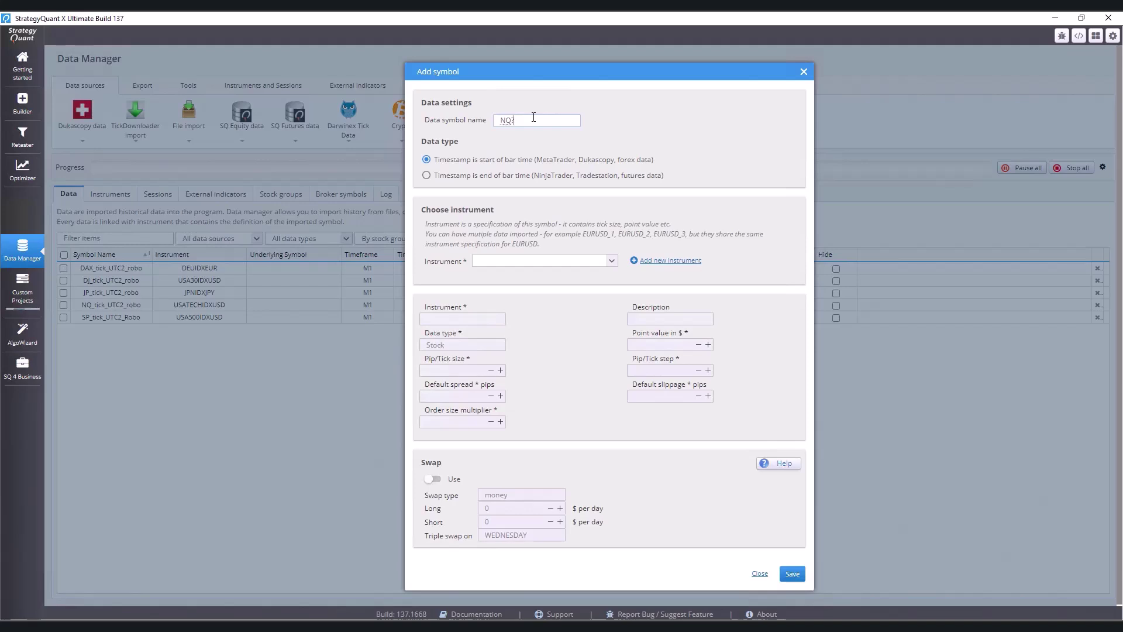
{"action": "type", "text": "tick_robo"}
{"action": "left_click", "coordinate": [591, 260]}
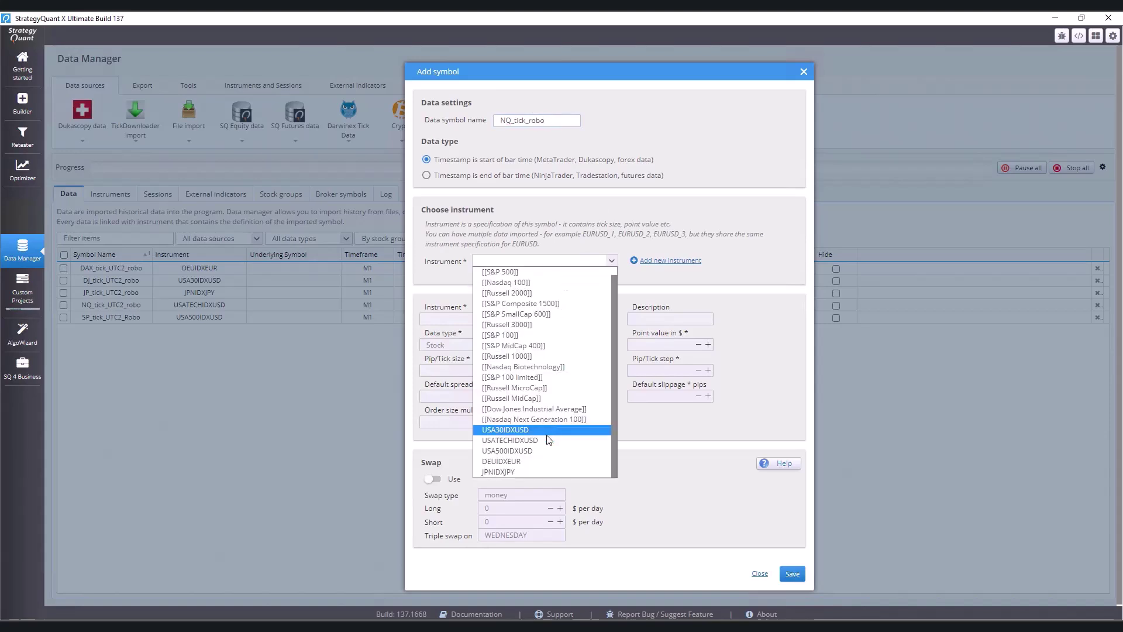
{"action": "left_click", "coordinate": [549, 440]}
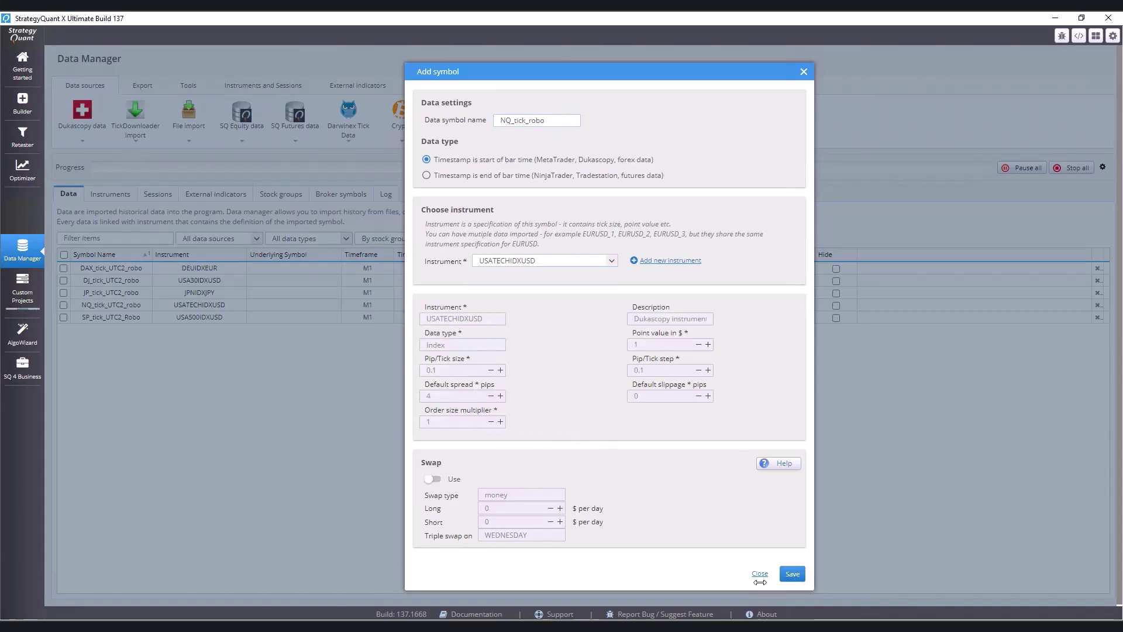
{"action": "left_click", "coordinate": [791, 575]}
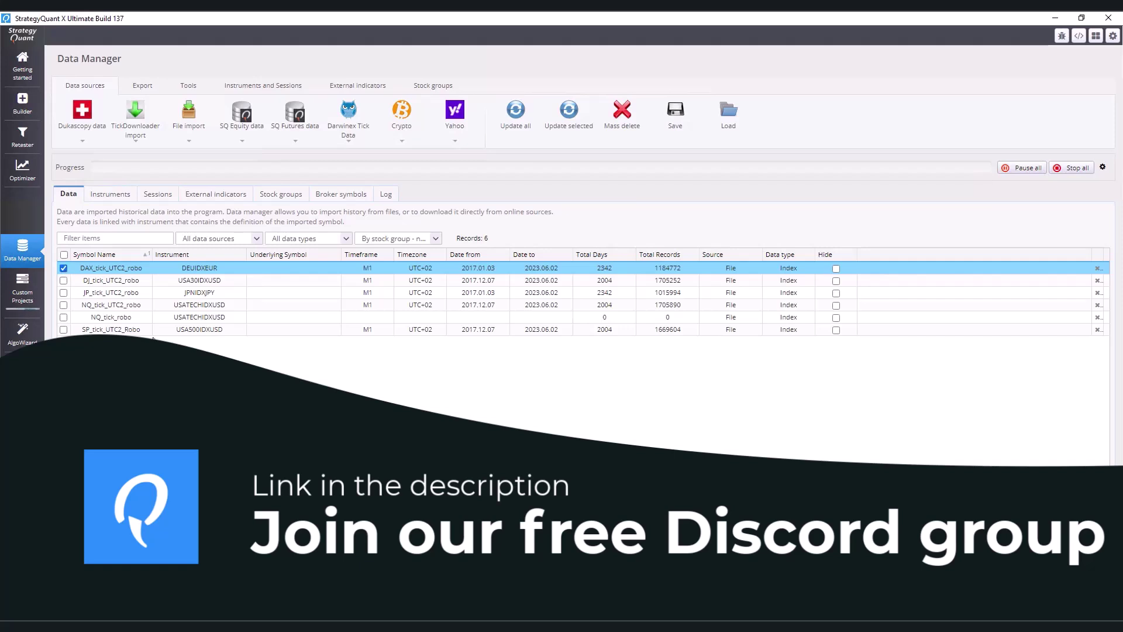
{"action": "left_click", "coordinate": [70, 320]}
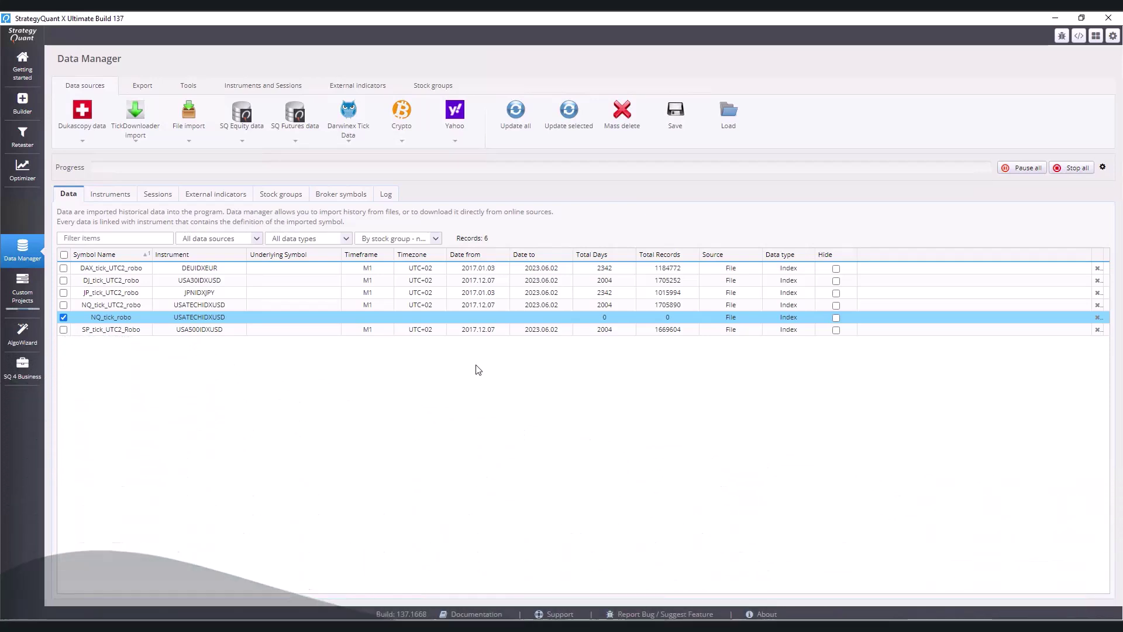
Step: Start a file import for NQ_tick_robo and pick .USTECHCash_TickData.csv from the pasted MQL5\Files folder
{"action": "left_click", "coordinate": [195, 129]}
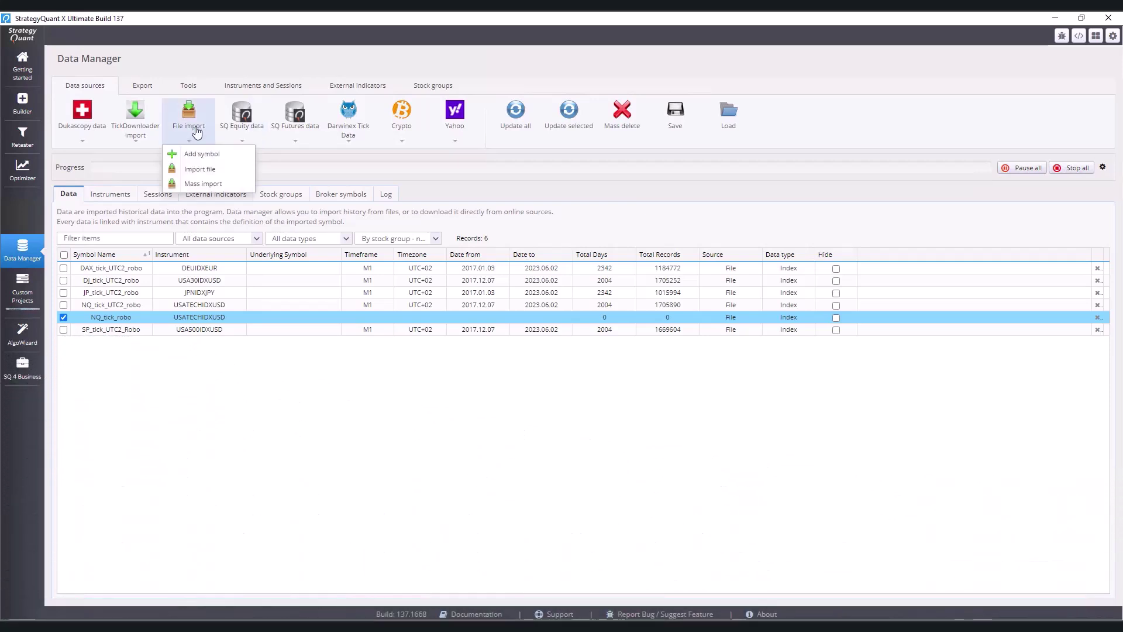
{"action": "left_click", "coordinate": [233, 169]}
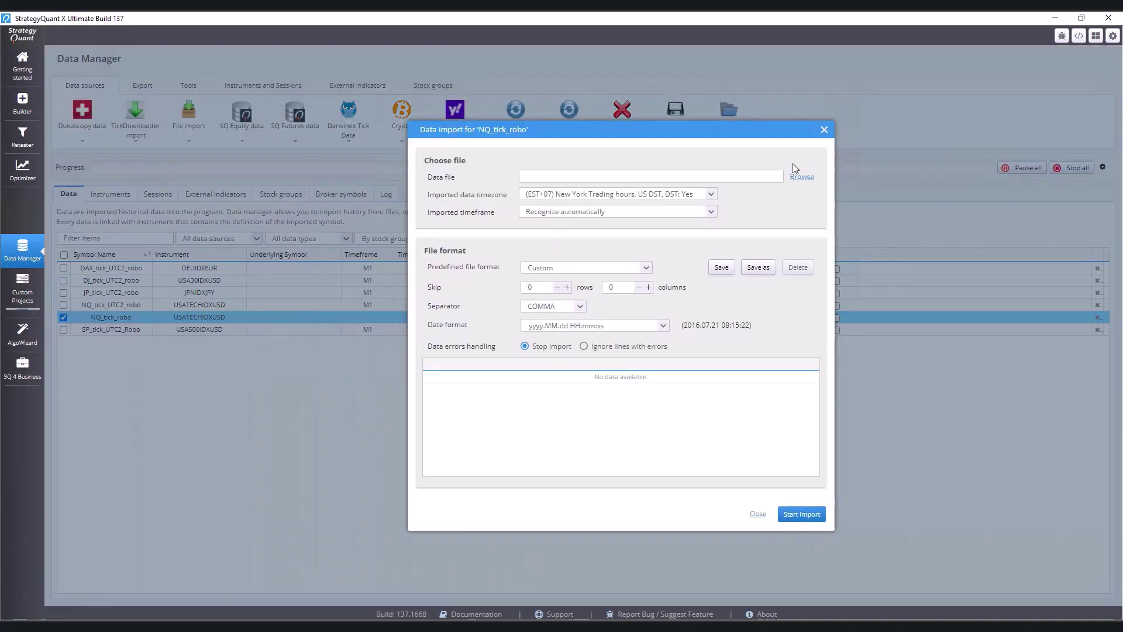
{"action": "left_click", "coordinate": [801, 178]}
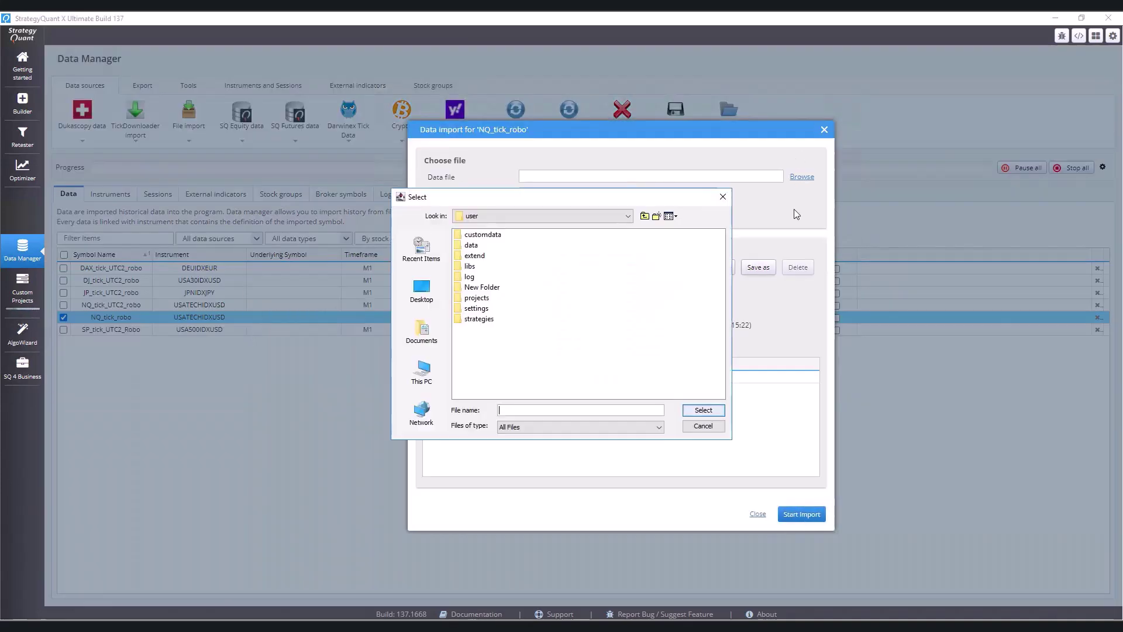
{"action": "left_click", "coordinate": [576, 410]}
{"action": "type", "text": "C:\\MT5_ROBO\\Tester\\Agent-127.0.0.1-3001\\MQL5\\Files"}
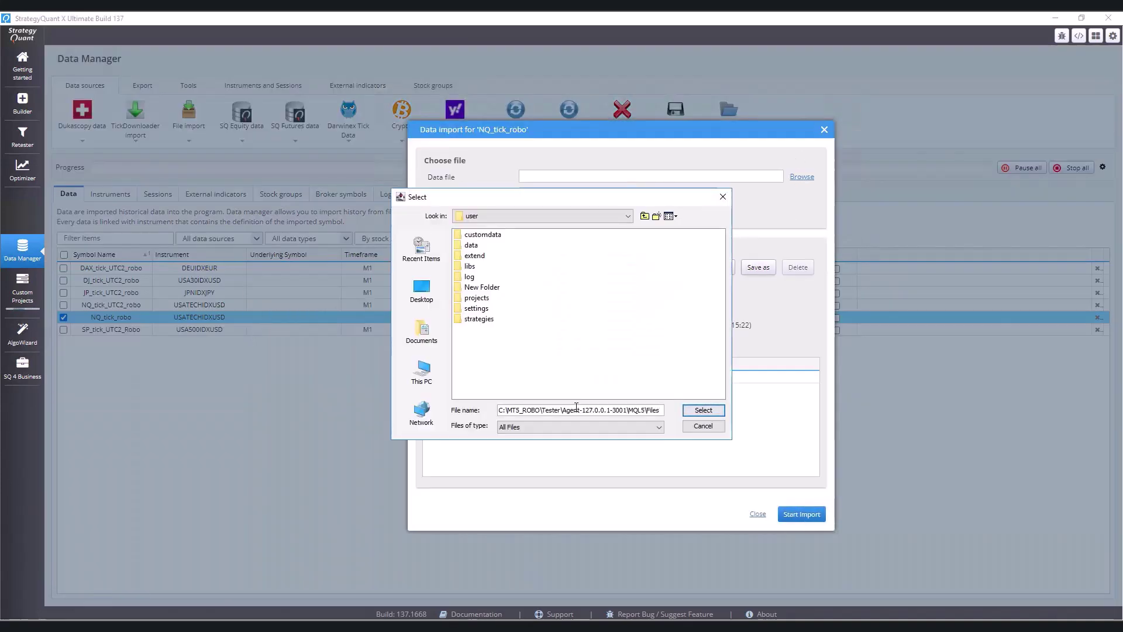
{"action": "key", "text": "Return"}
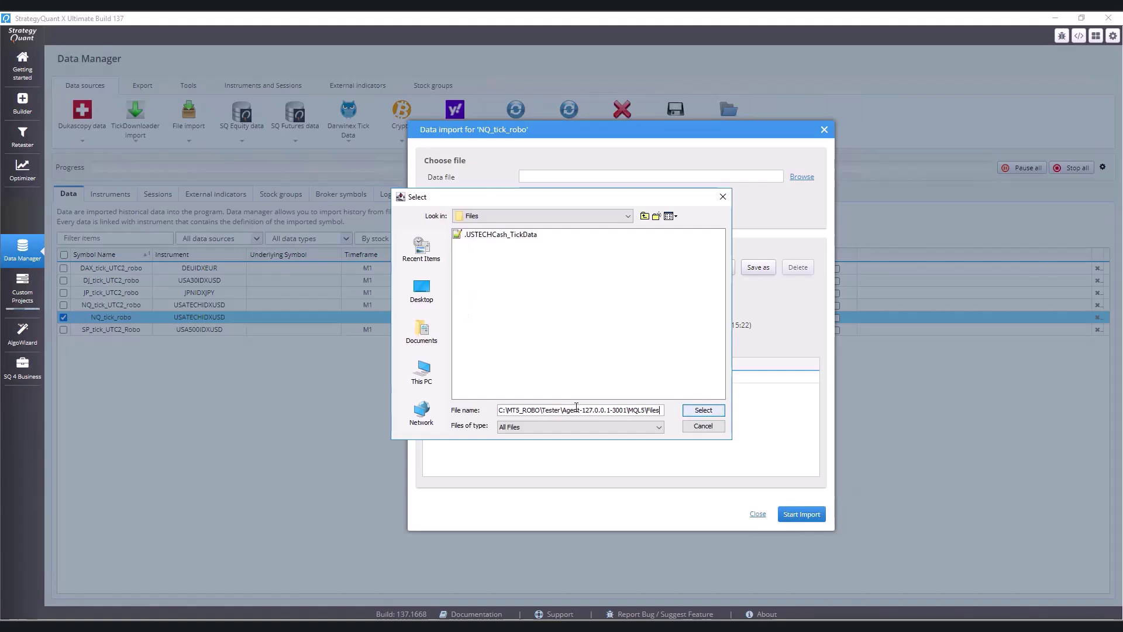
{"action": "left_click", "coordinate": [516, 235]}
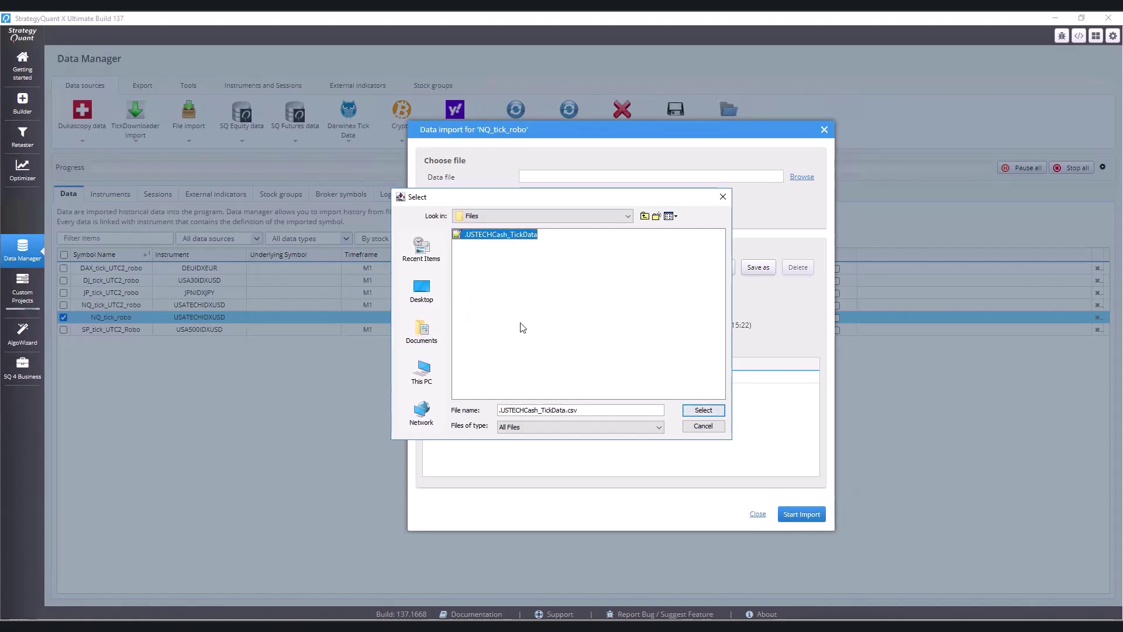
Step: Confirm the tick CSV, then set imported timeframe to TICK and timezone to (UTC+02) European DST
{"action": "left_click", "coordinate": [699, 410]}
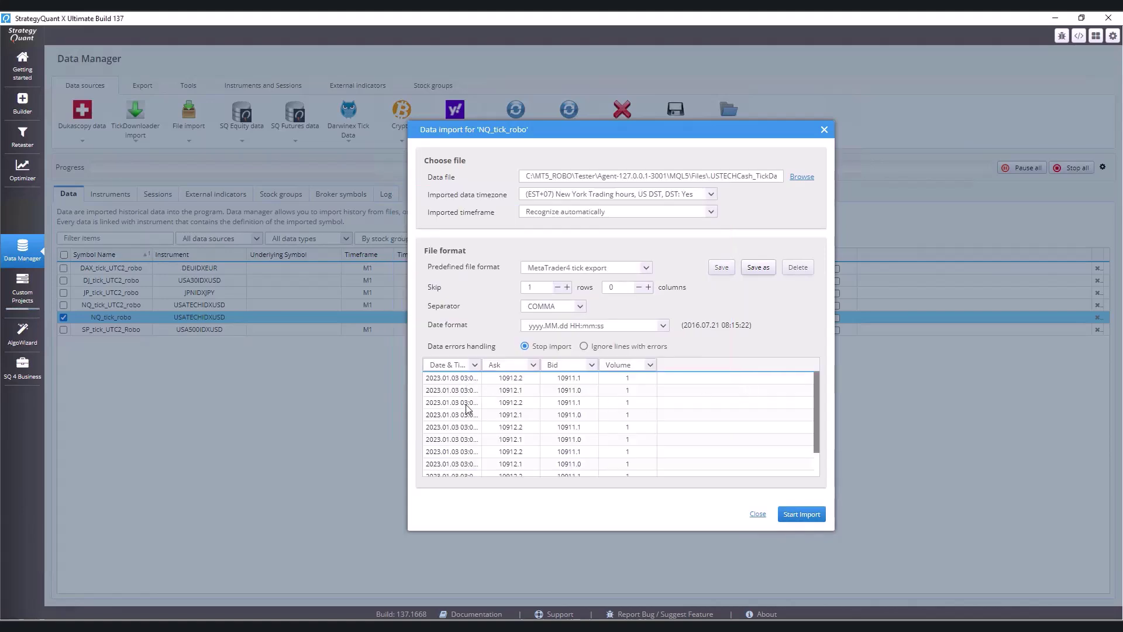
{"action": "mouse_move", "coordinate": [816, 401]}
{"action": "left_mouse_down"}
{"action": "mouse_move", "coordinate": [818, 459]}
{"action": "mouse_move", "coordinate": [822, 380]}
{"action": "left_mouse_up"}
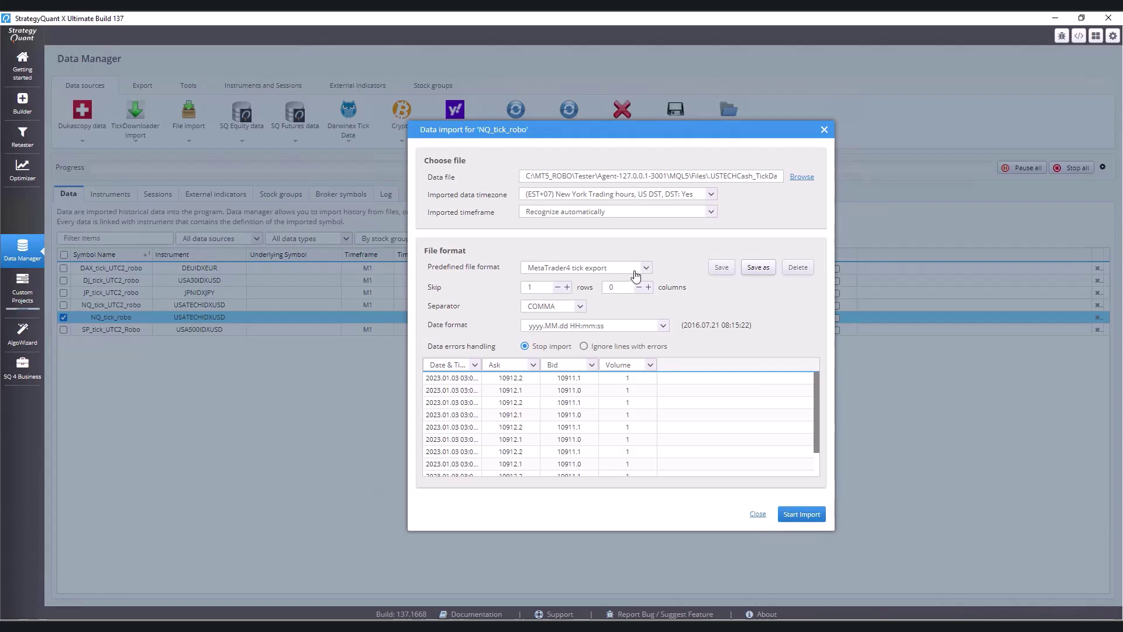
{"action": "left_click", "coordinate": [609, 213]}
{"action": "left_click", "coordinate": [561, 244]}
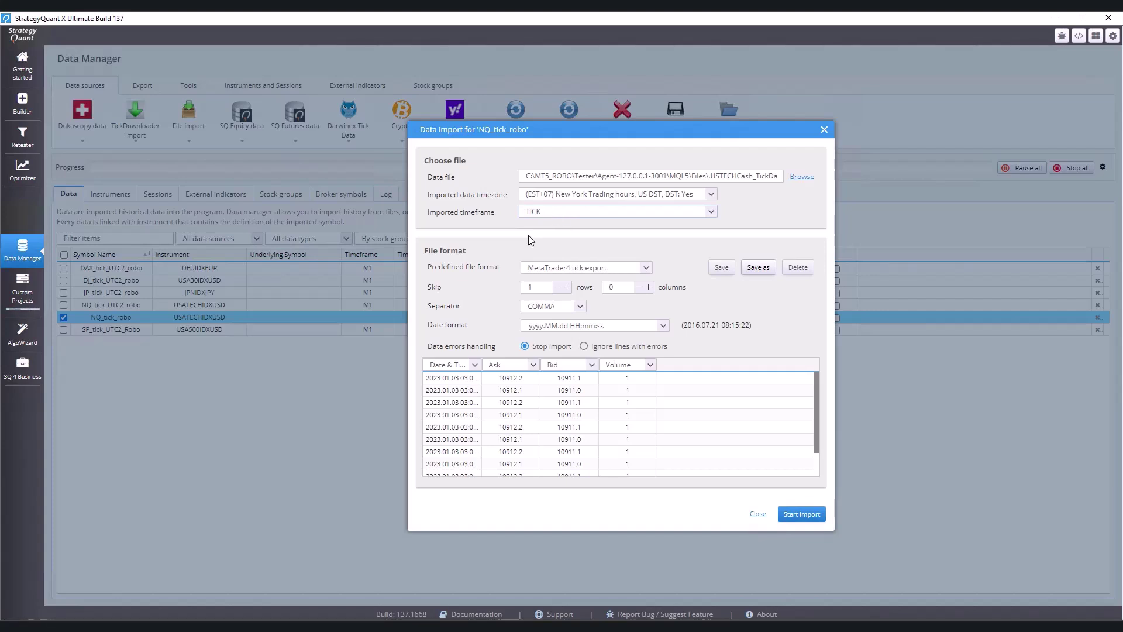
{"action": "left_click", "coordinate": [547, 195]}
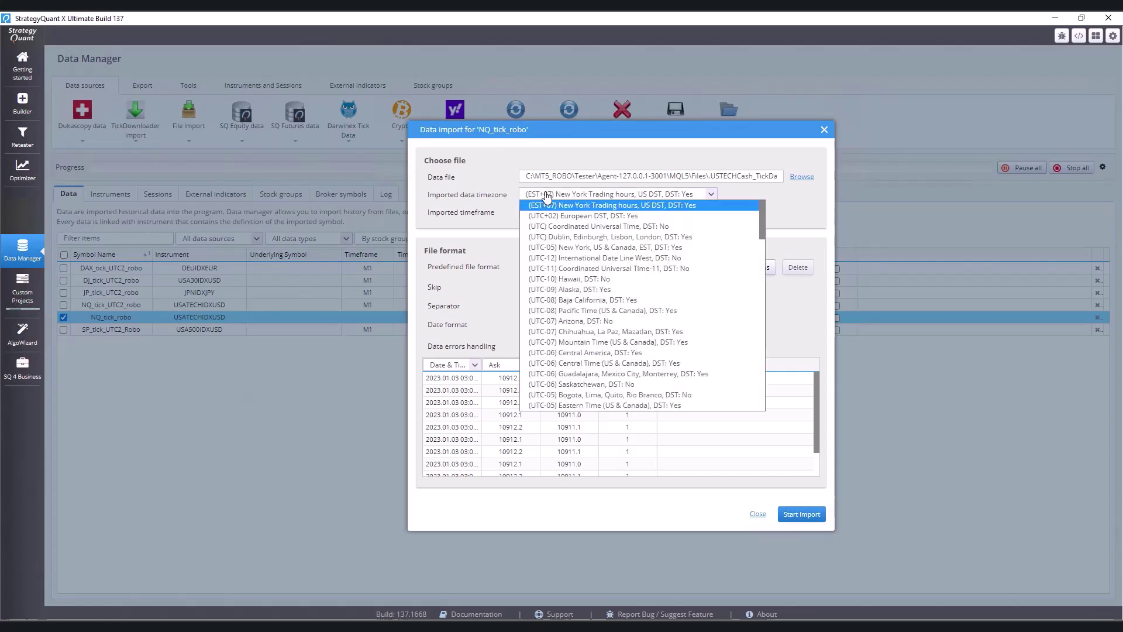
{"action": "left_click", "coordinate": [553, 216]}
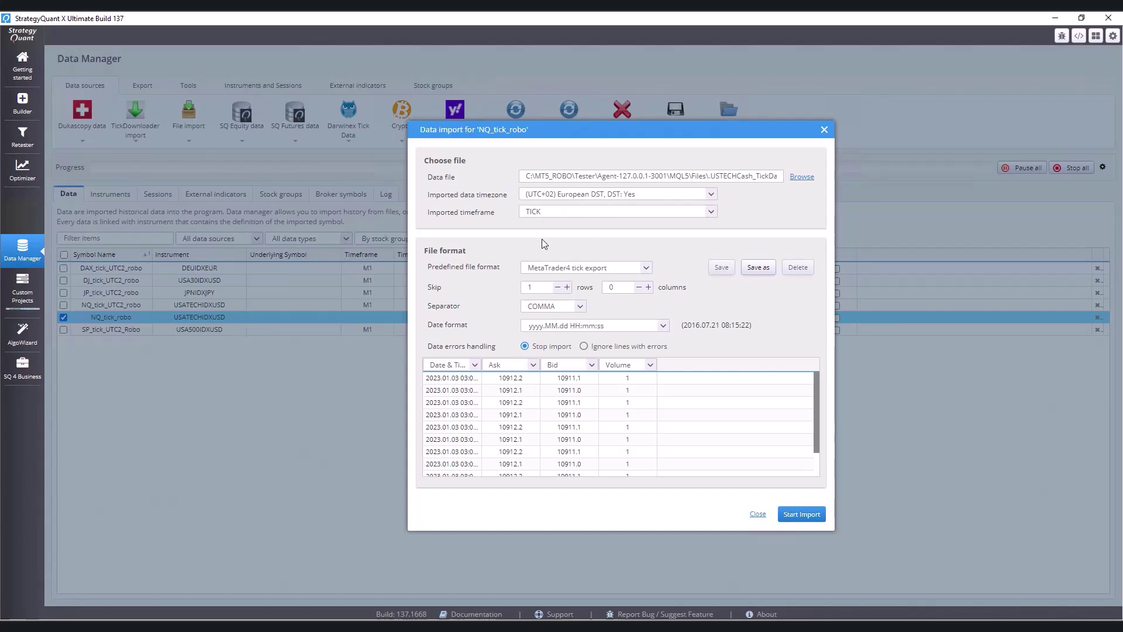
Step: Run the import until NQ_tick_robo holds 38345178 TICK records (2023.01.03–2023.06.16)
{"action": "left_click", "coordinate": [802, 515]}
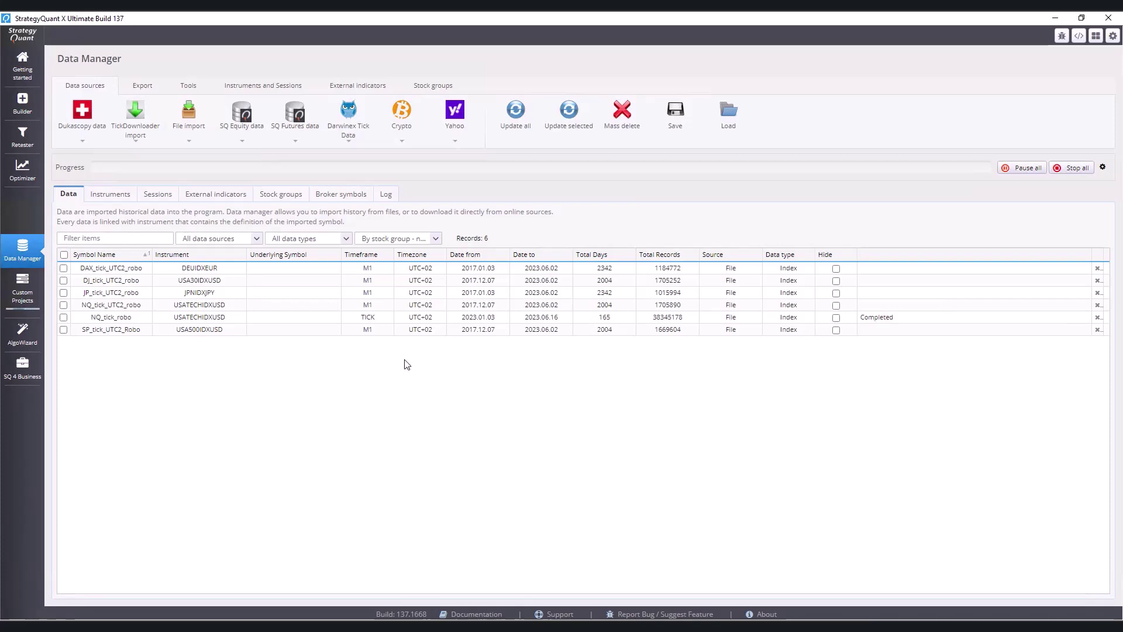
Step: Open NQ_tick_robo in View & Analyze with the view timeframe set to H1
{"action": "left_click", "coordinate": [63, 317]}
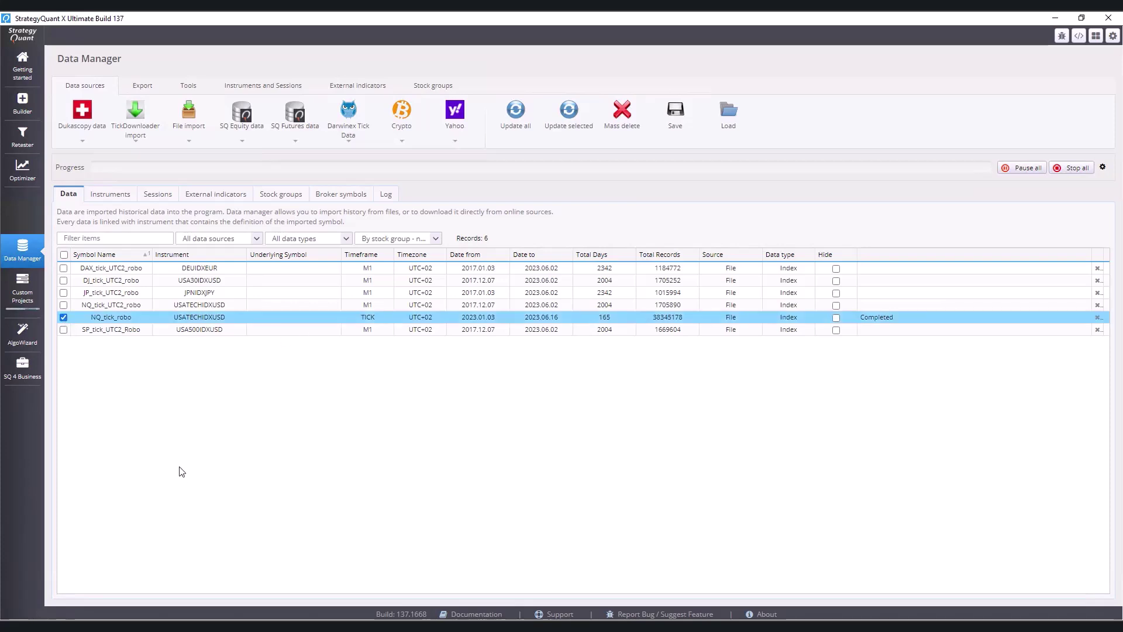
{"action": "left_click", "coordinate": [195, 91]}
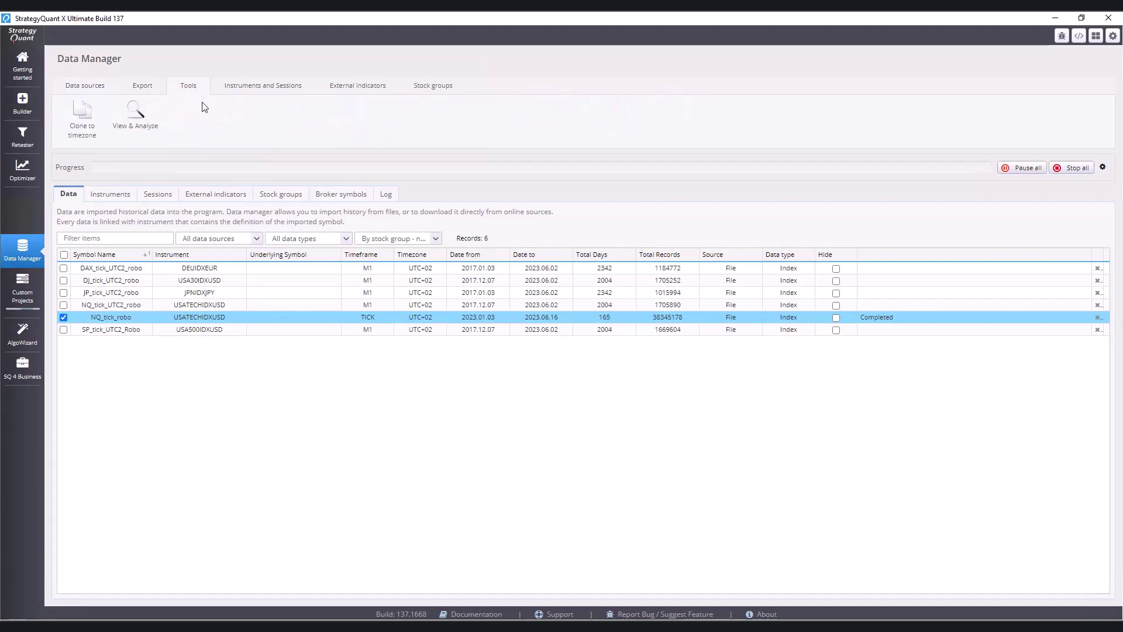
{"action": "left_click", "coordinate": [151, 132]}
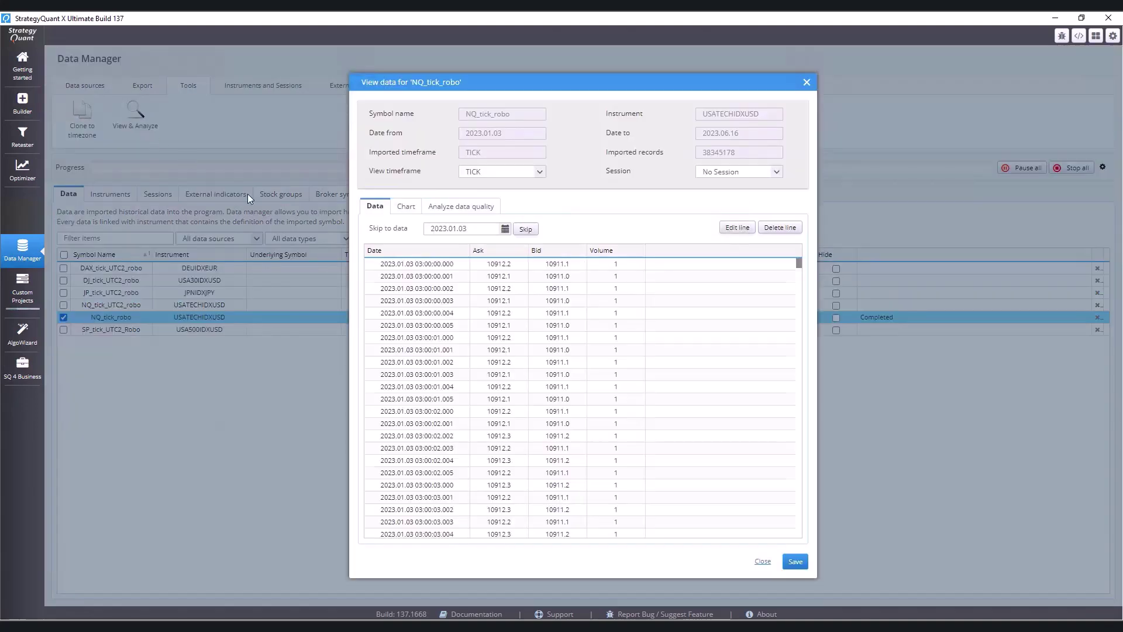
{"action": "left_click", "coordinate": [486, 172]}
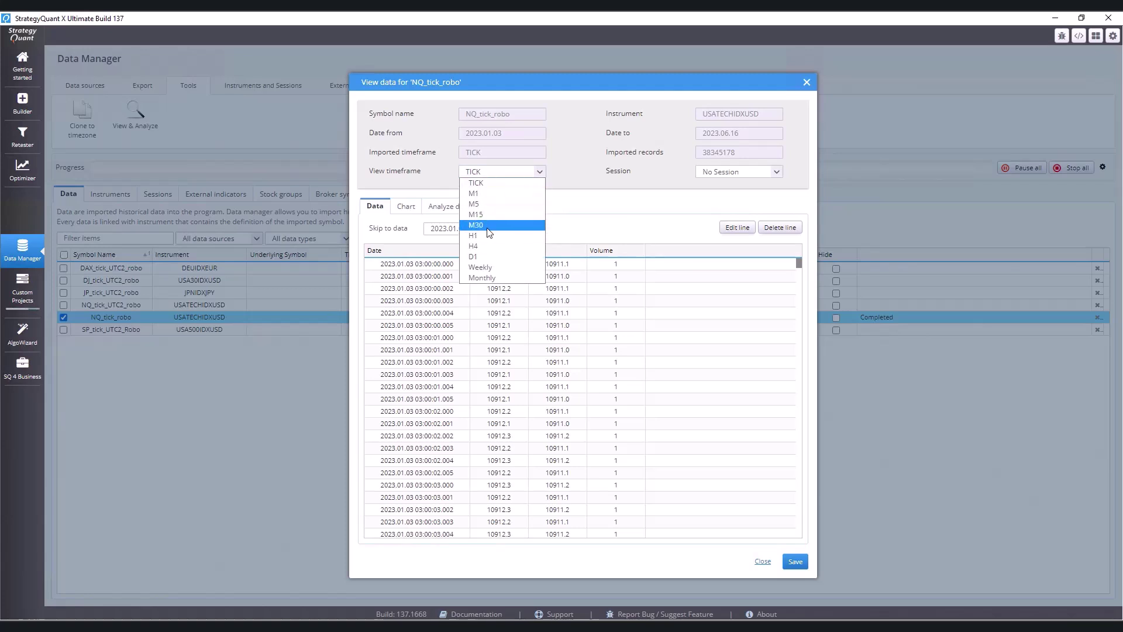
{"action": "left_click", "coordinate": [487, 235]}
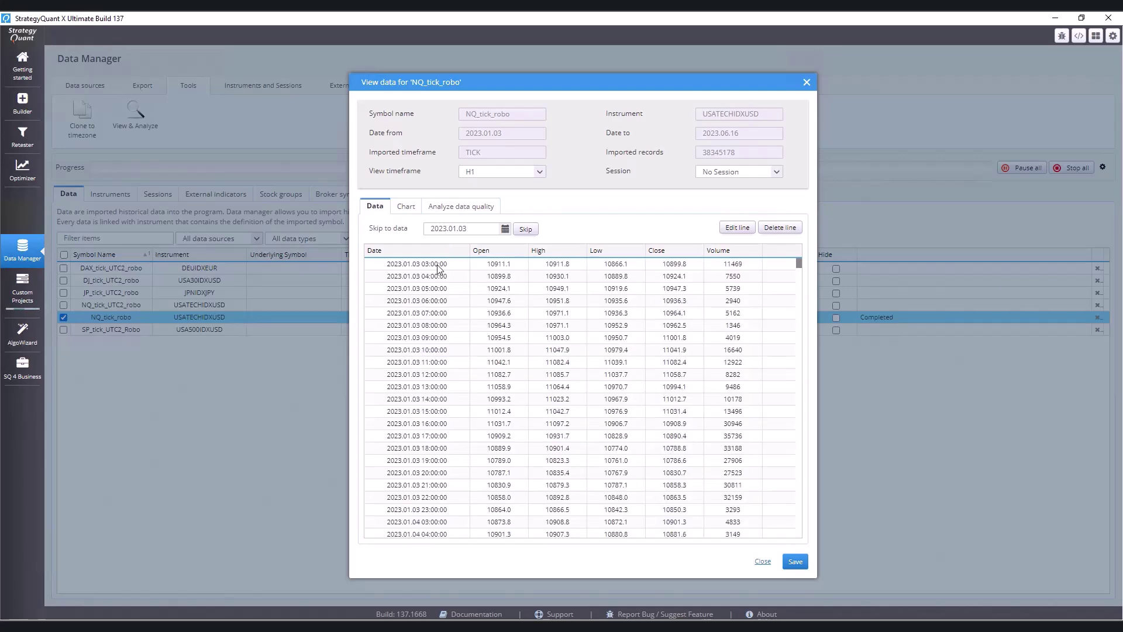
Step: Scroll through the H1 bar grid, then display the candlestick chart
{"action": "left_click", "coordinate": [440, 264]}
{"action": "left_click_drag", "start_coordinate": [803, 265], "coordinate": [798, 533]}
{"action": "left_click_drag", "start_coordinate": [799, 483], "coordinate": [761, 251]}
{"action": "left_click", "coordinate": [405, 206]}
{"action": "scroll", "coordinate": [733, 357], "scroll_direction": "down", "scroll_amount": 3}
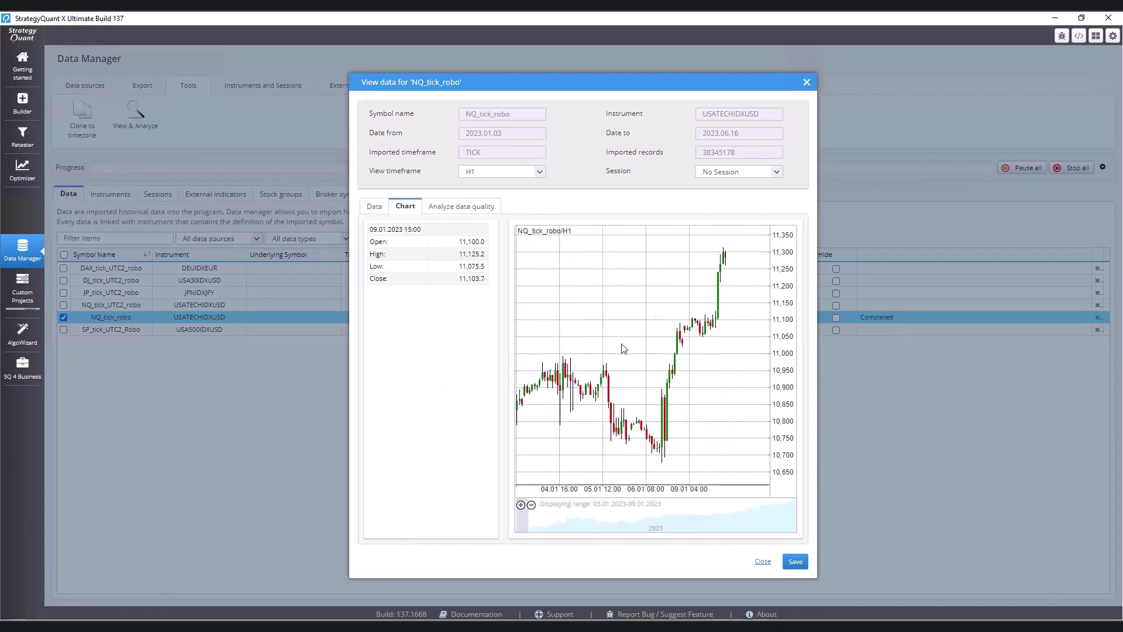
{"action": "scroll", "coordinate": [753, 324], "scroll_direction": "up", "scroll_amount": 1}
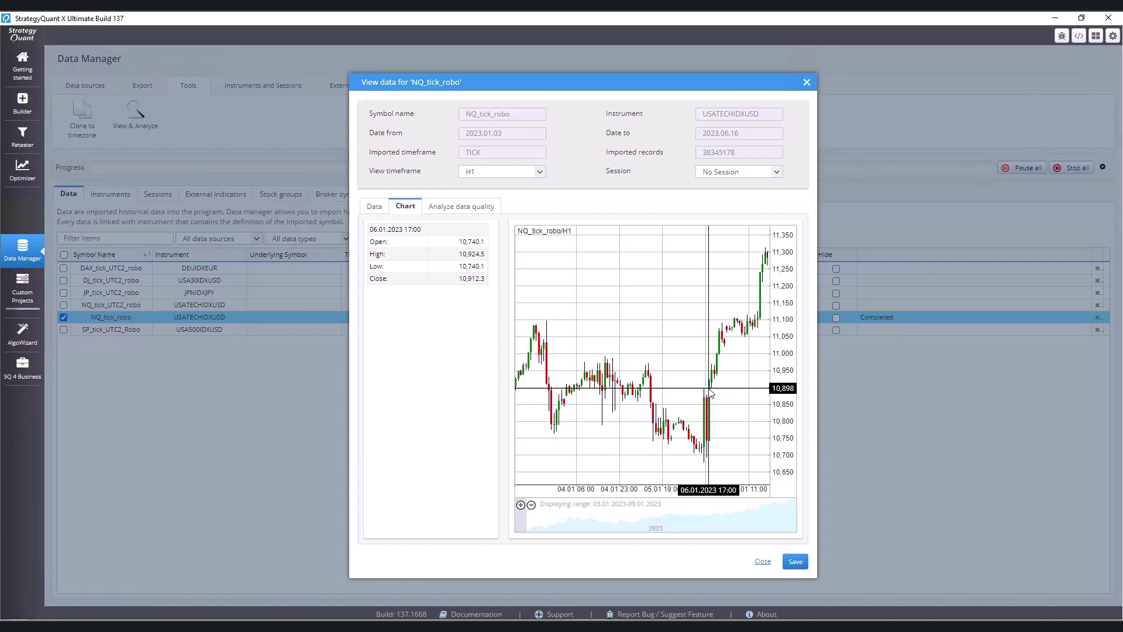
{"action": "left_click_drag", "start_coordinate": [710, 392], "coordinate": [650, 369]}
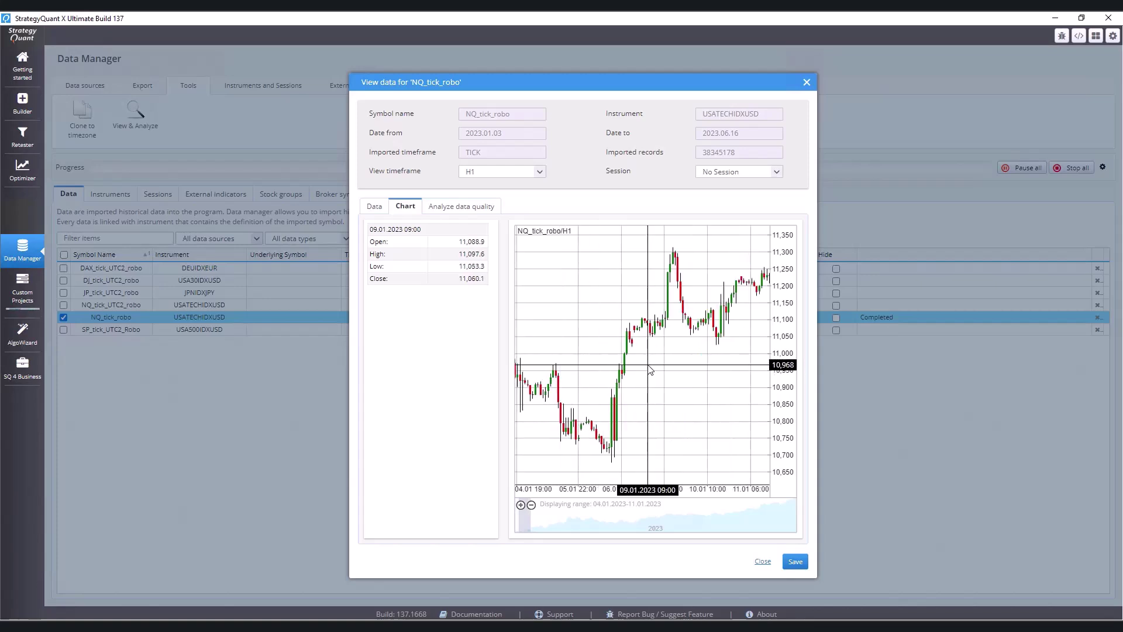